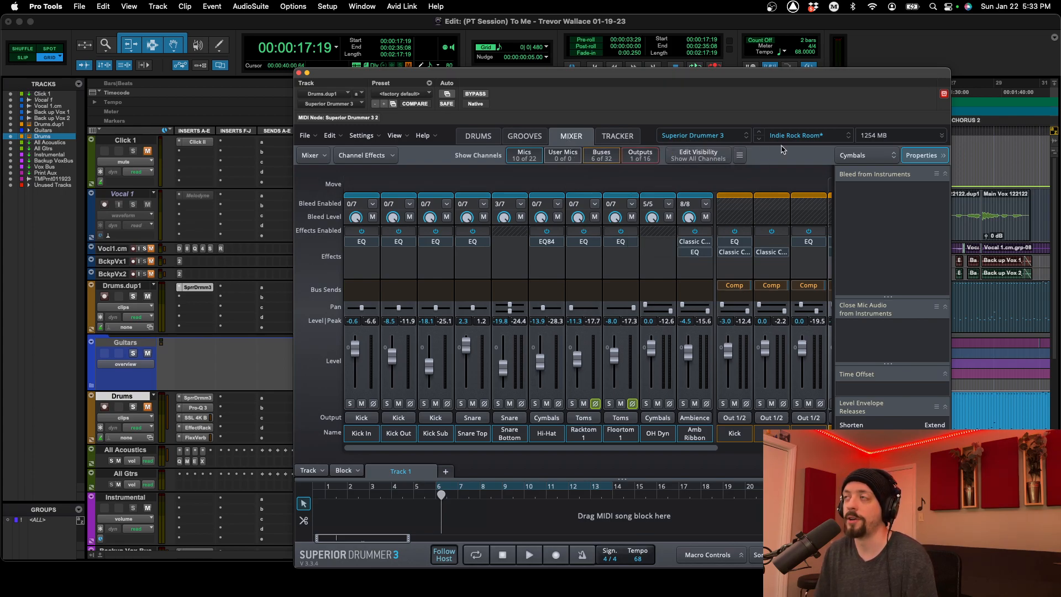
Browse the drums and mixer preset categories, and look over the current preset's mixer channels
click(797, 137)
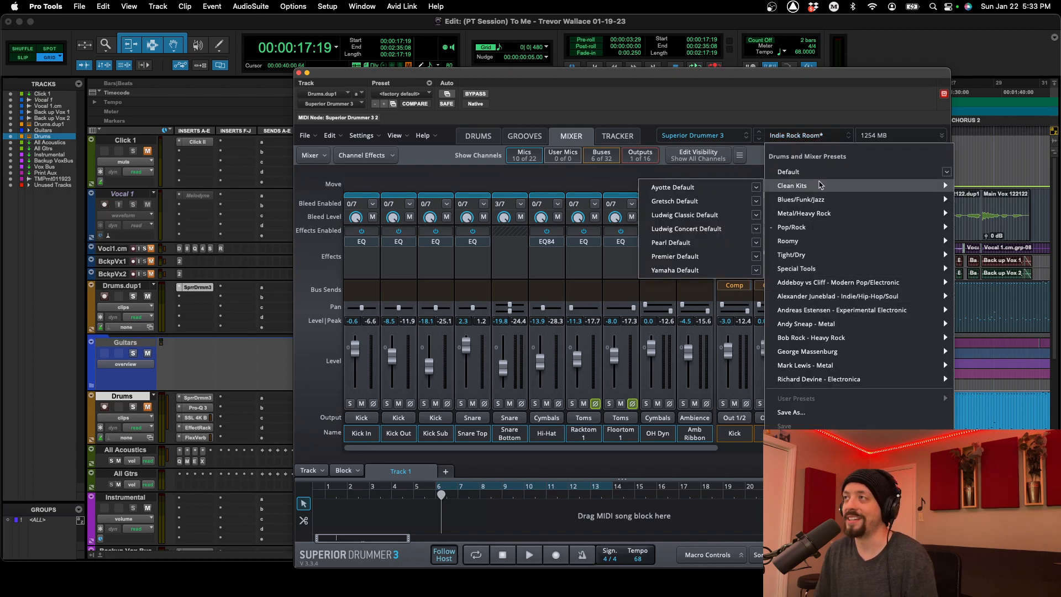
mouse_move(836, 182)
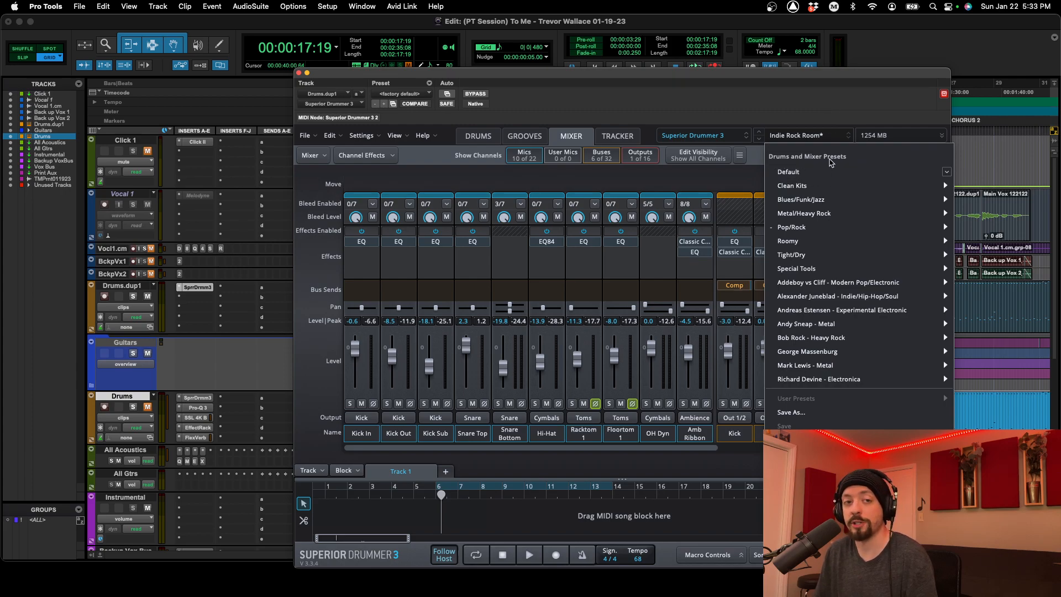
click(817, 137)
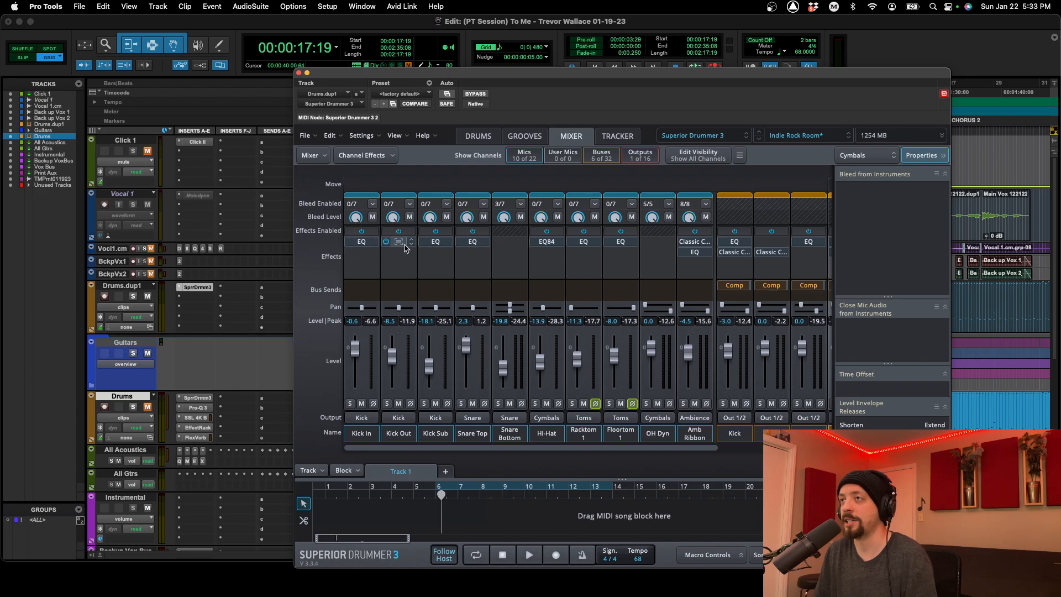
scroll(701, 251, right, 5)
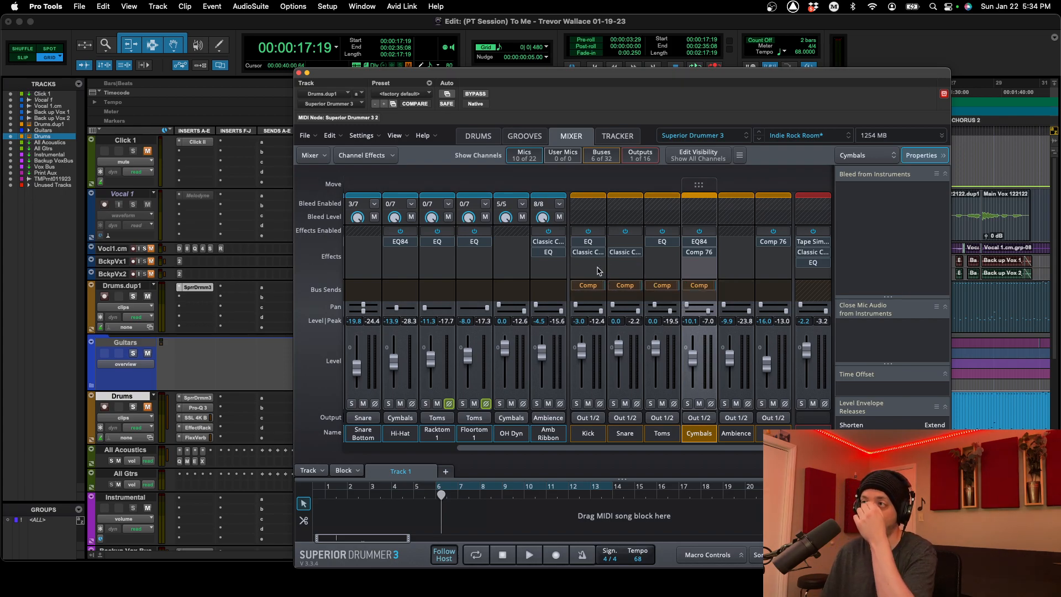
scroll(598, 271, left, 5)
click(806, 137)
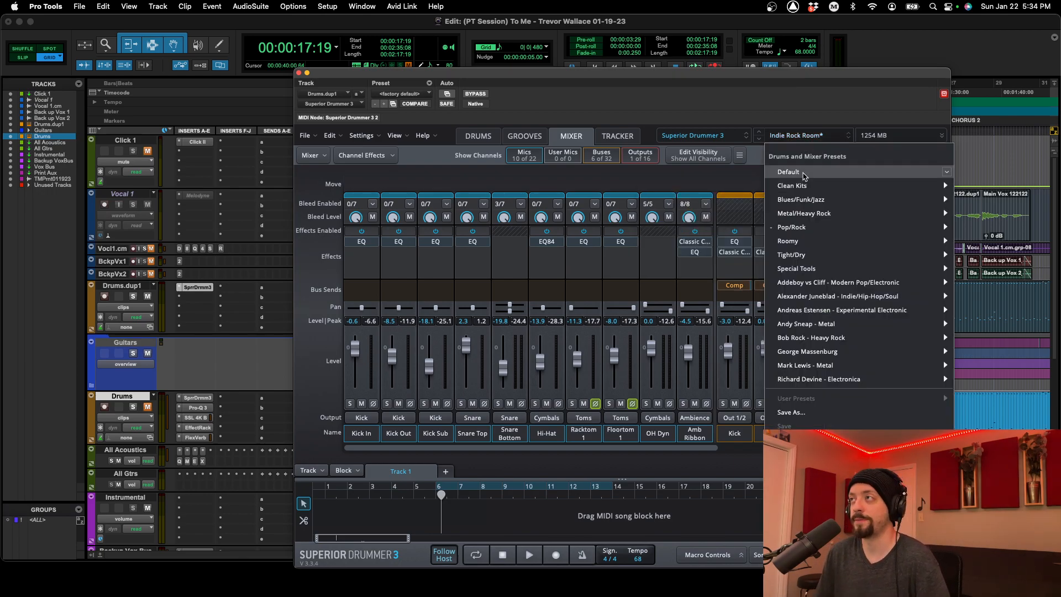
click(803, 135)
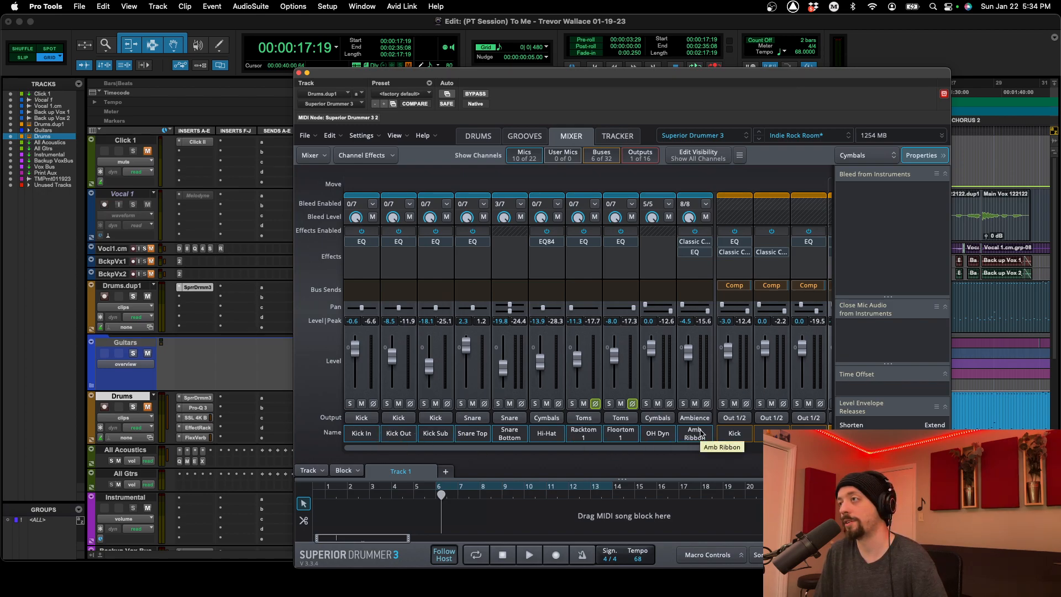
Review the mixer's mic, bus and output channels, selecting the Out 1/2 output channel
scroll(674, 437, right, 5)
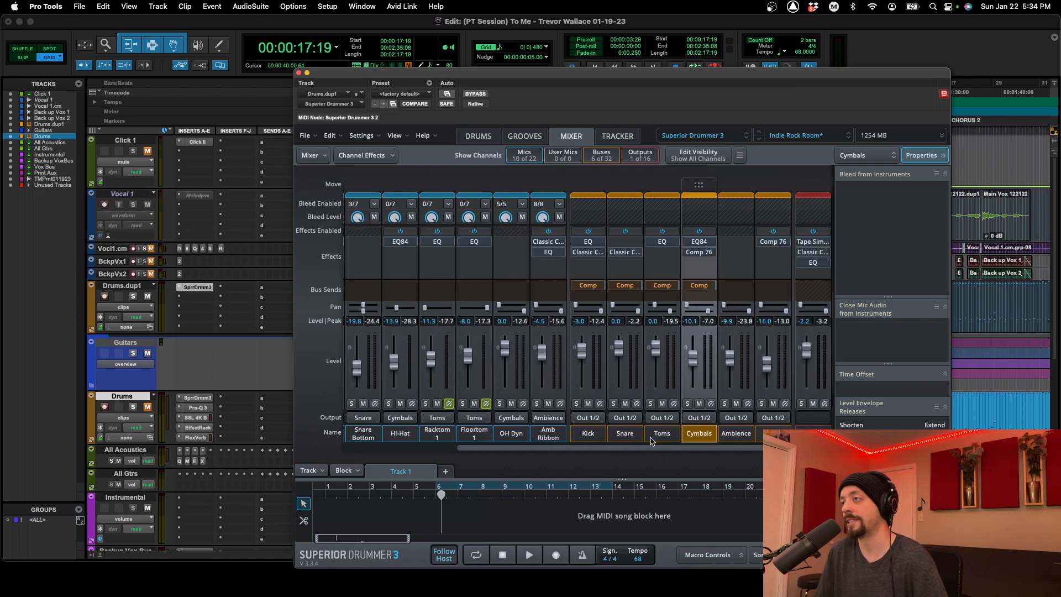
click(812, 434)
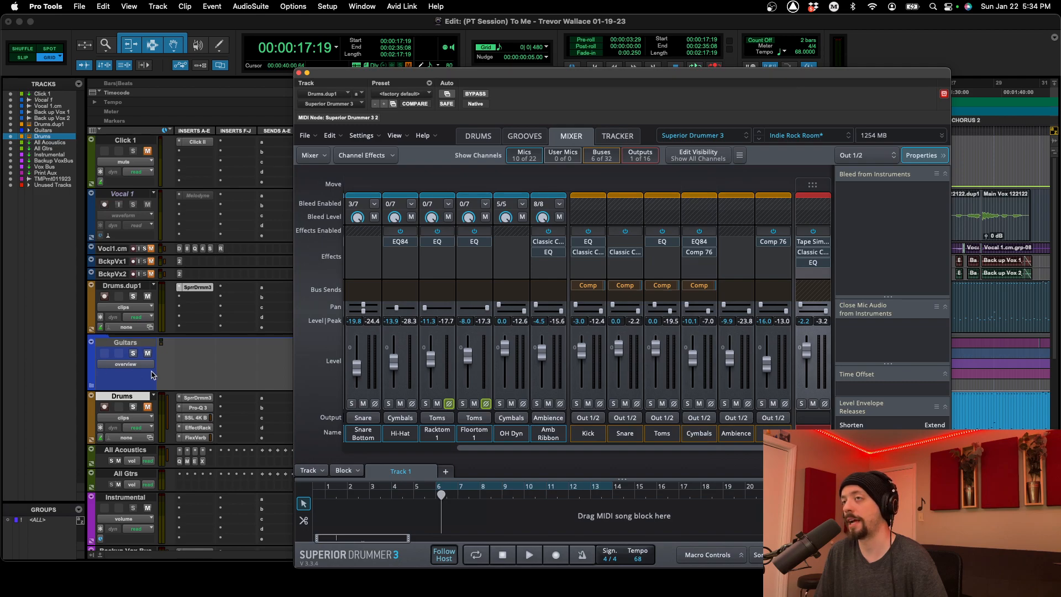
scroll(743, 439, left, 5)
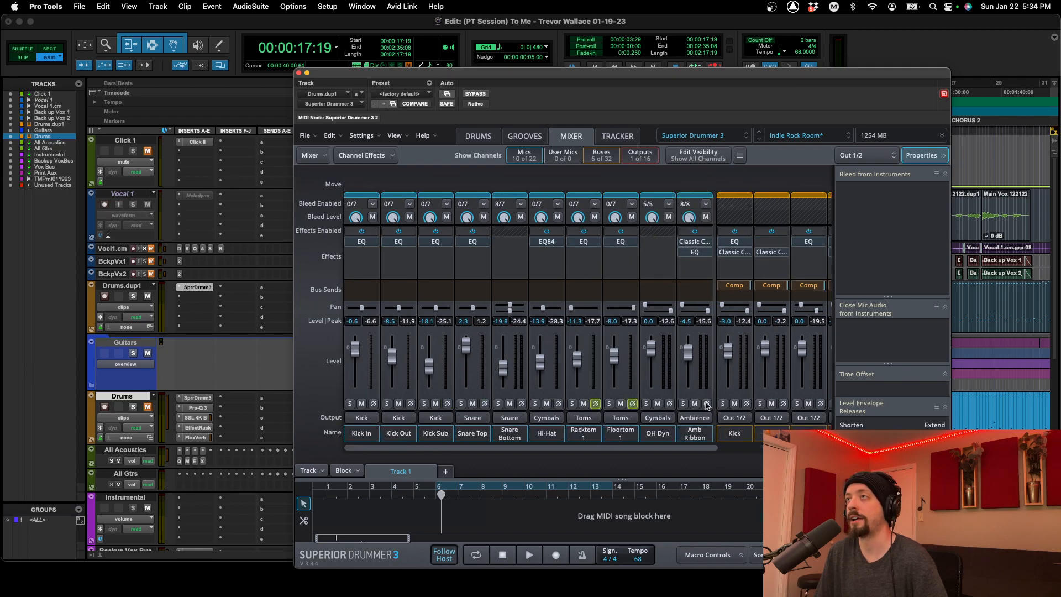
Inspect the instrument microphone routing and its routing presets, and look over the mixer's channel mute and output options
right_click(547, 181)
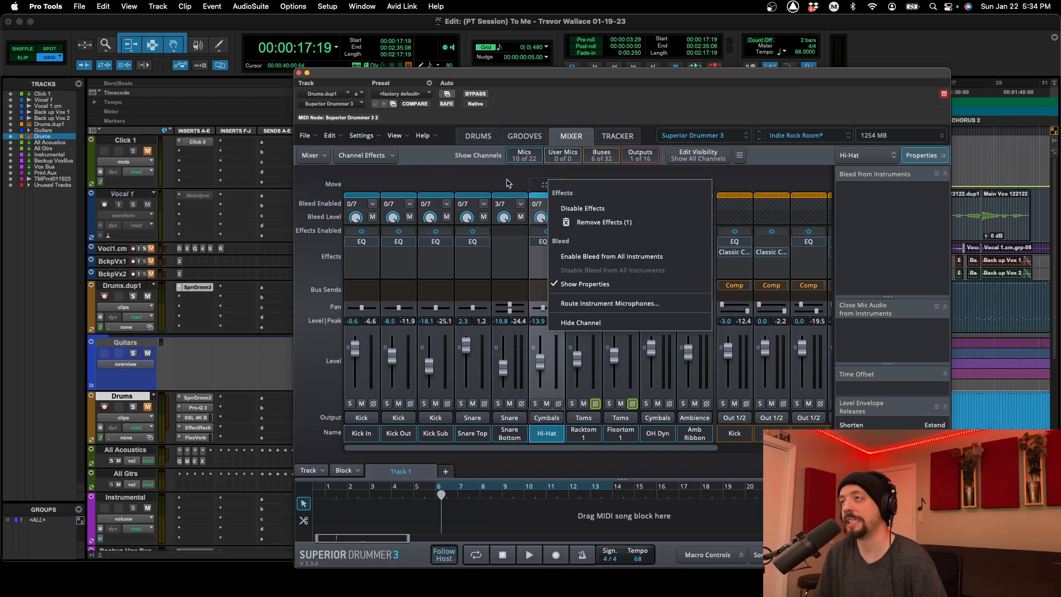
click(636, 305)
scroll(635, 316, up, 3)
scroll(642, 319, down, 3)
scroll(642, 319, up, 3)
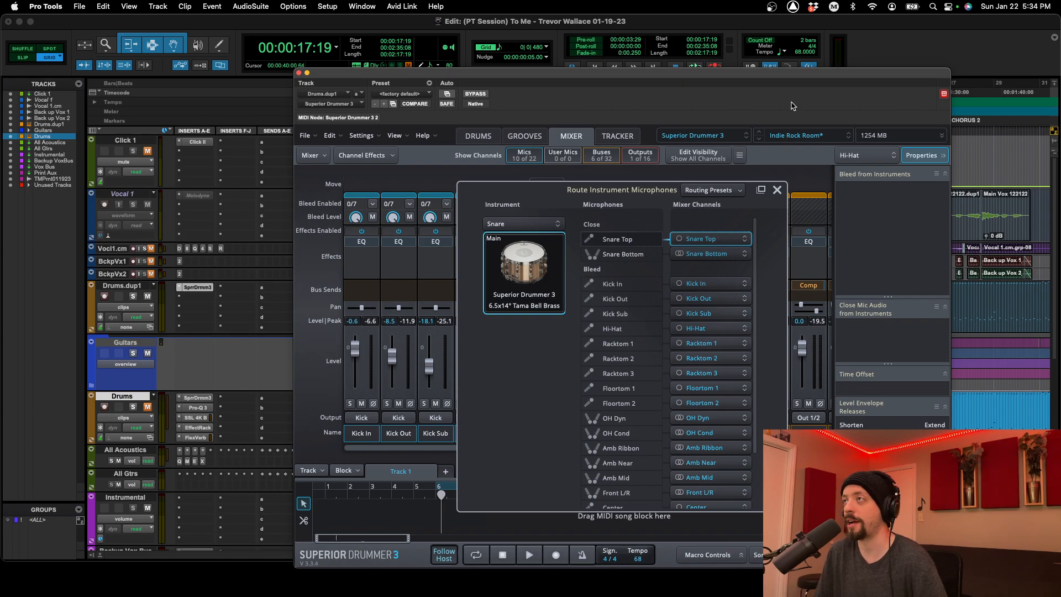
click(707, 191)
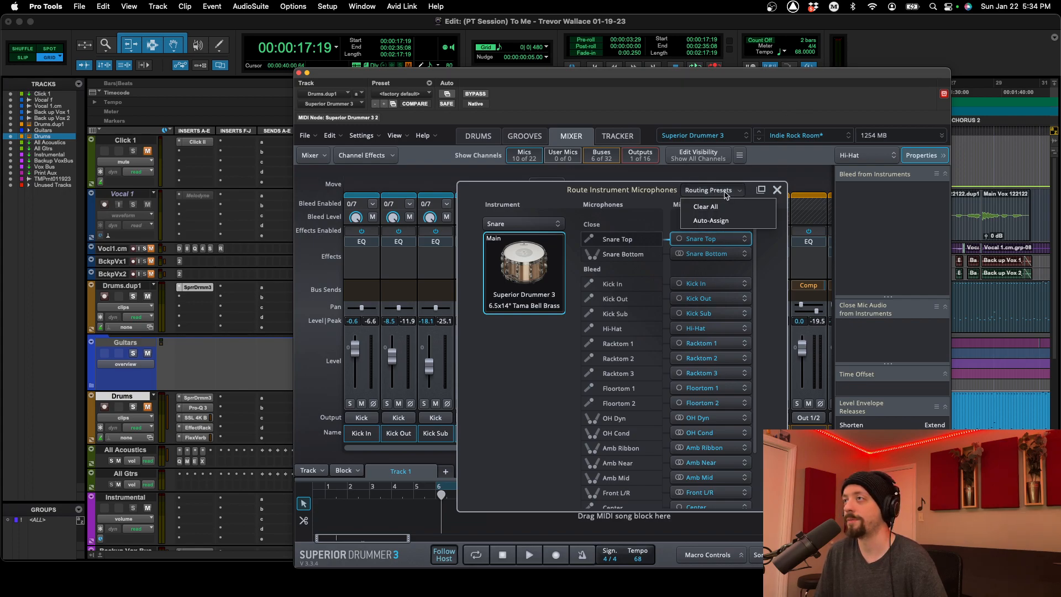
click(721, 191)
click(777, 191)
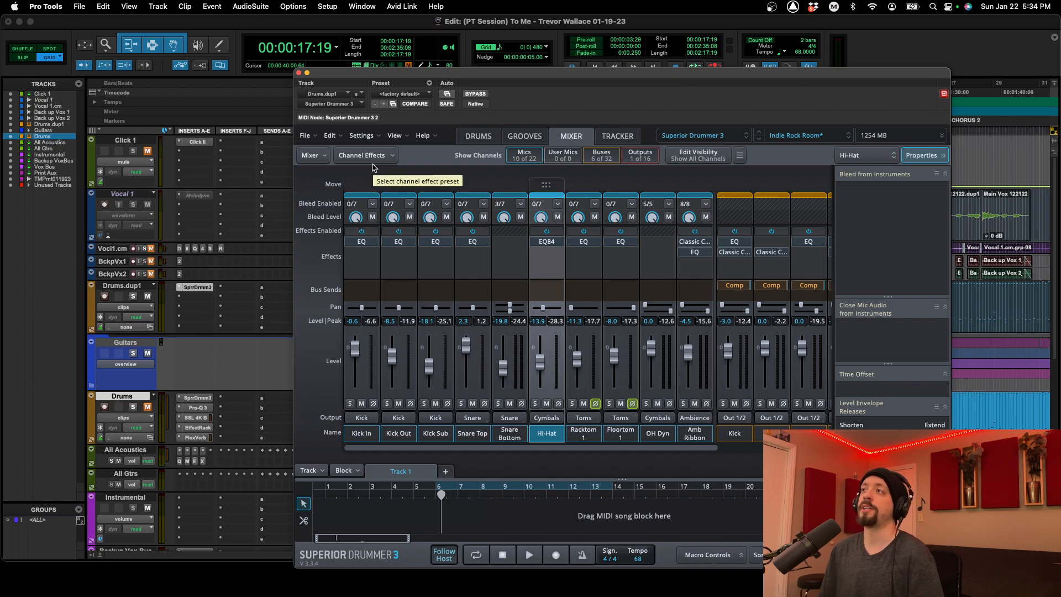
click(317, 159)
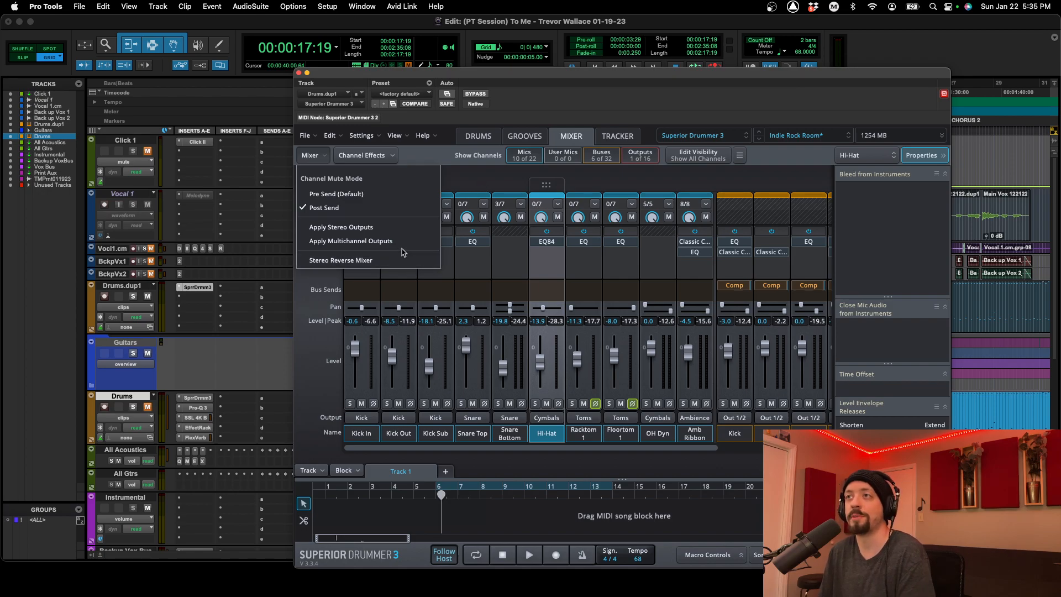
click(428, 156)
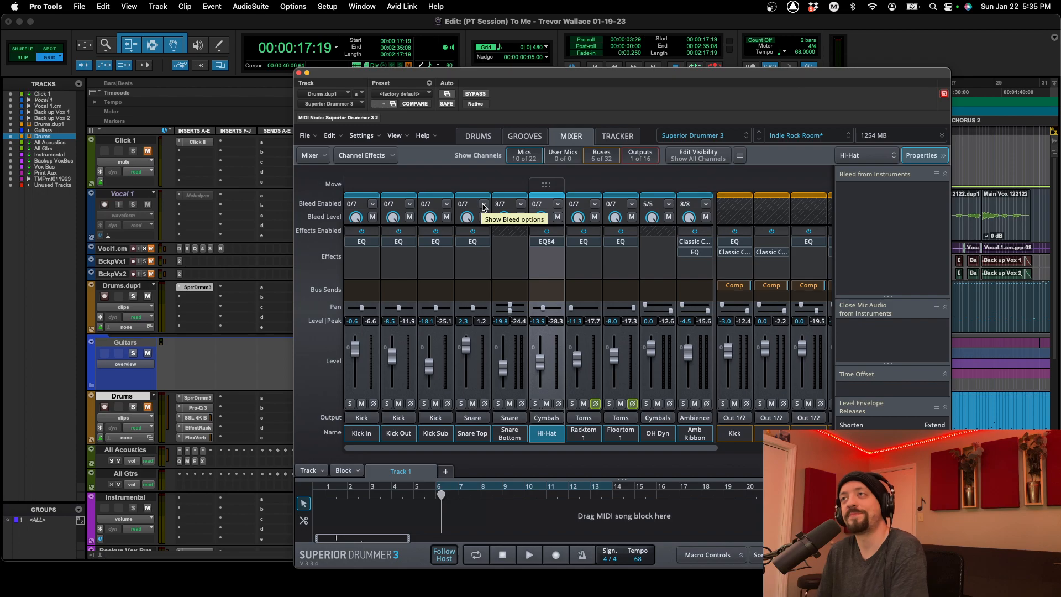
Disable the Hi-Hat channel's effects and enable them again
click(363, 156)
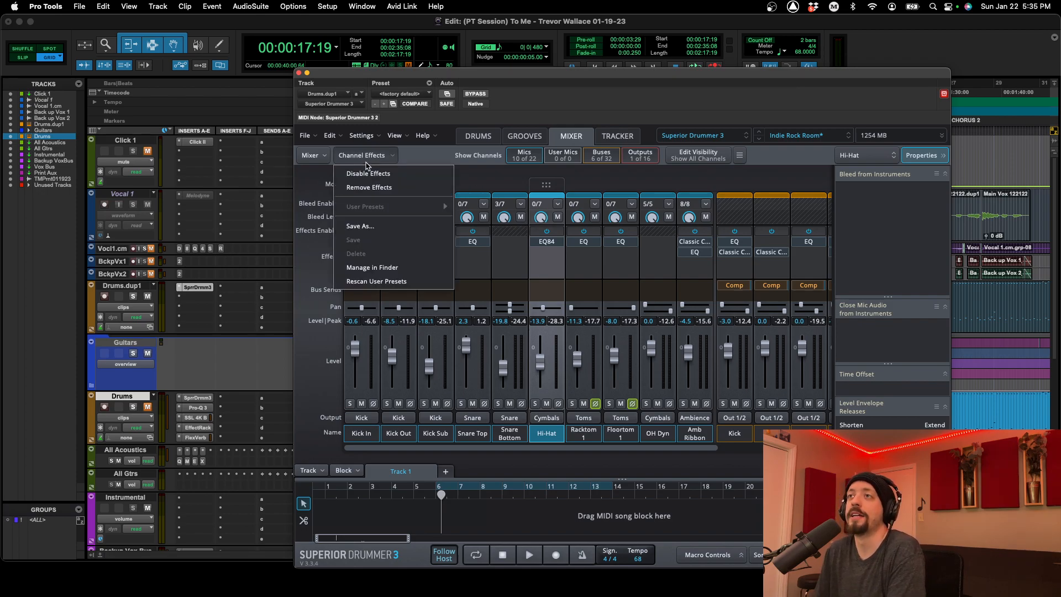
click(371, 174)
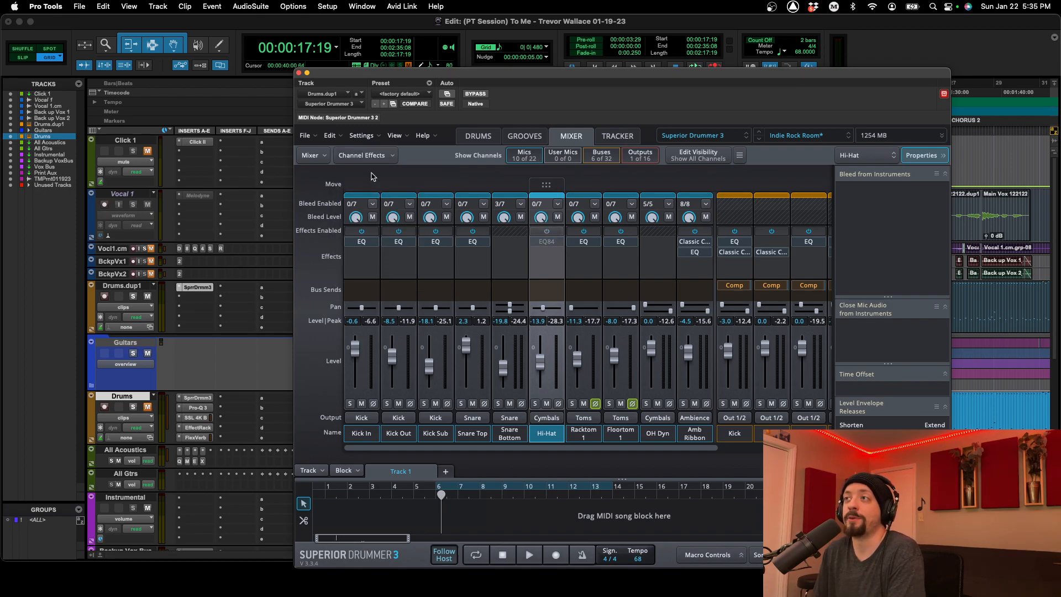
click(368, 155)
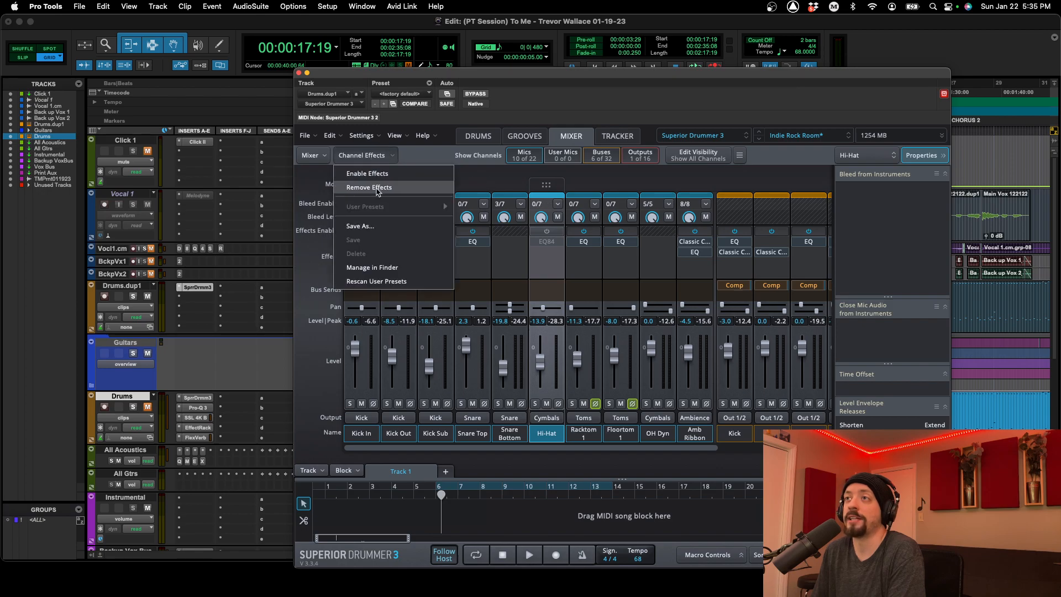
click(388, 174)
Select all the mixer channels from Kick In to Out 1/2 and disable their effects
click(472, 182)
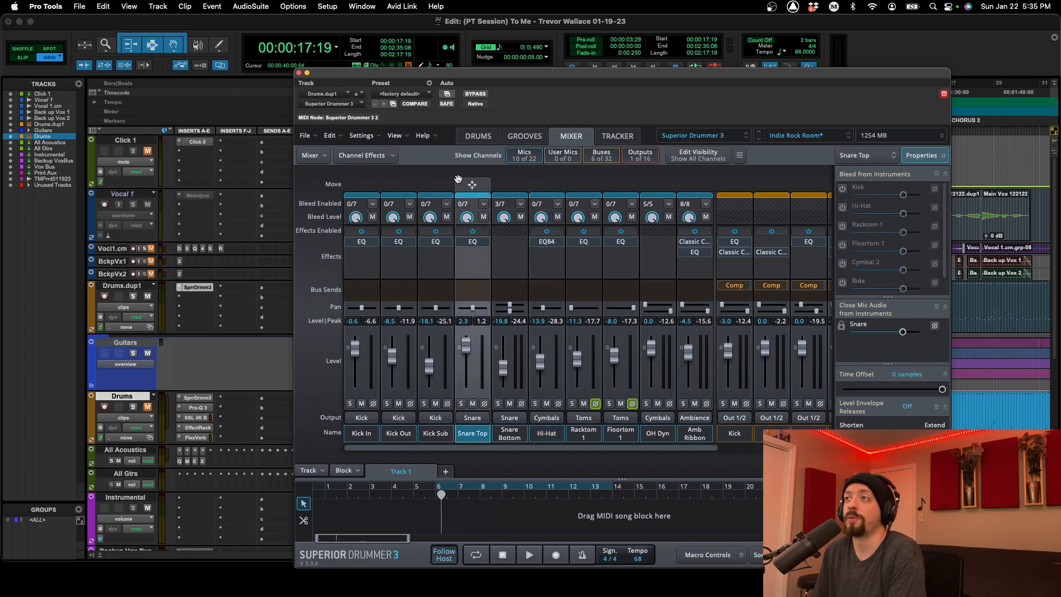
click(358, 192)
drag(380, 190, 1045, 188)
click(377, 155)
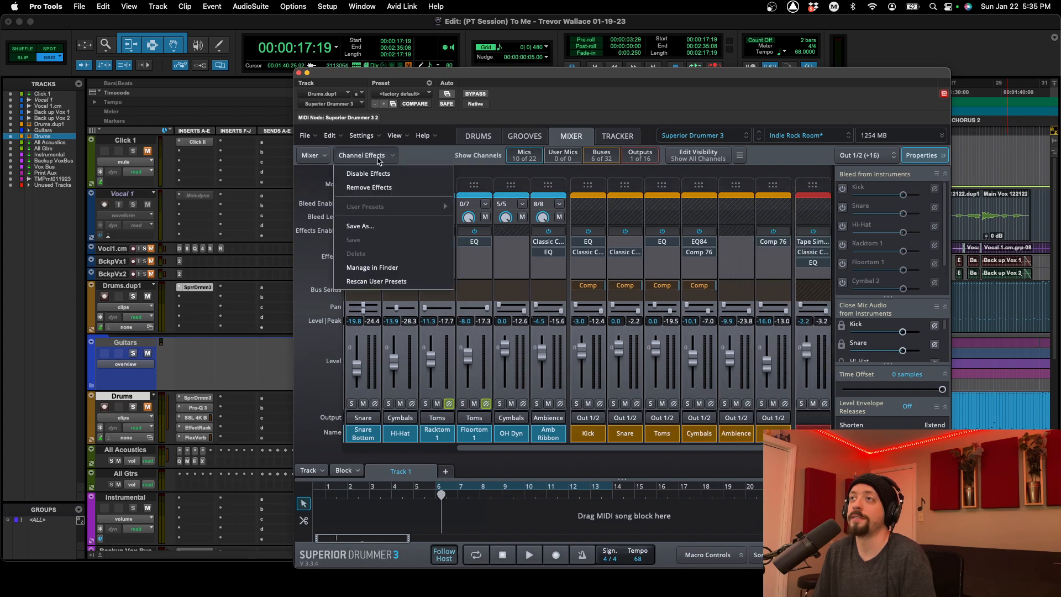
click(375, 175)
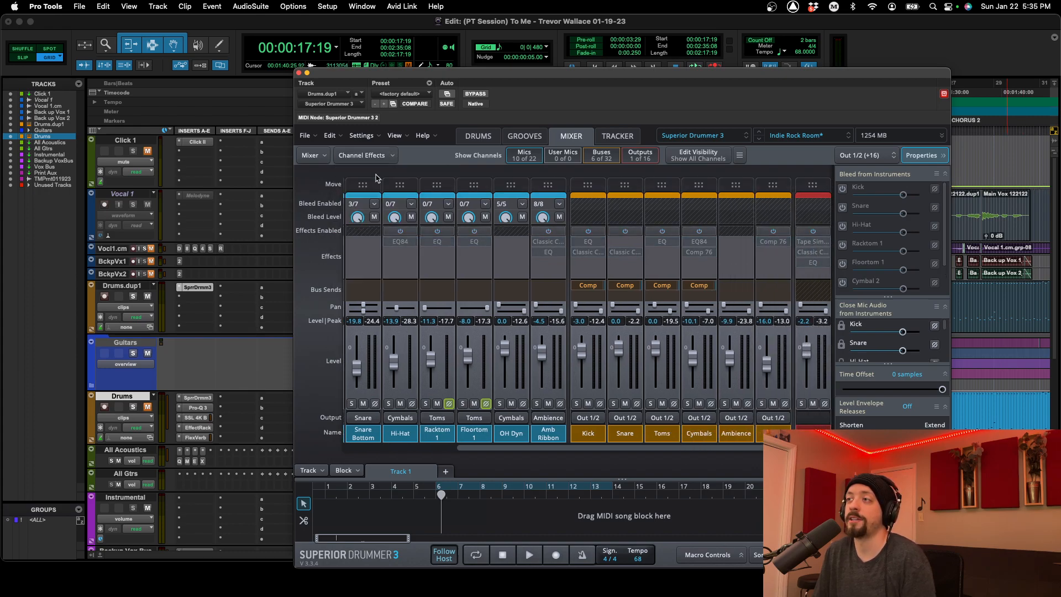
Play back the session, re-enable the effects on all selected channels while listening, and stop playback
key(space)
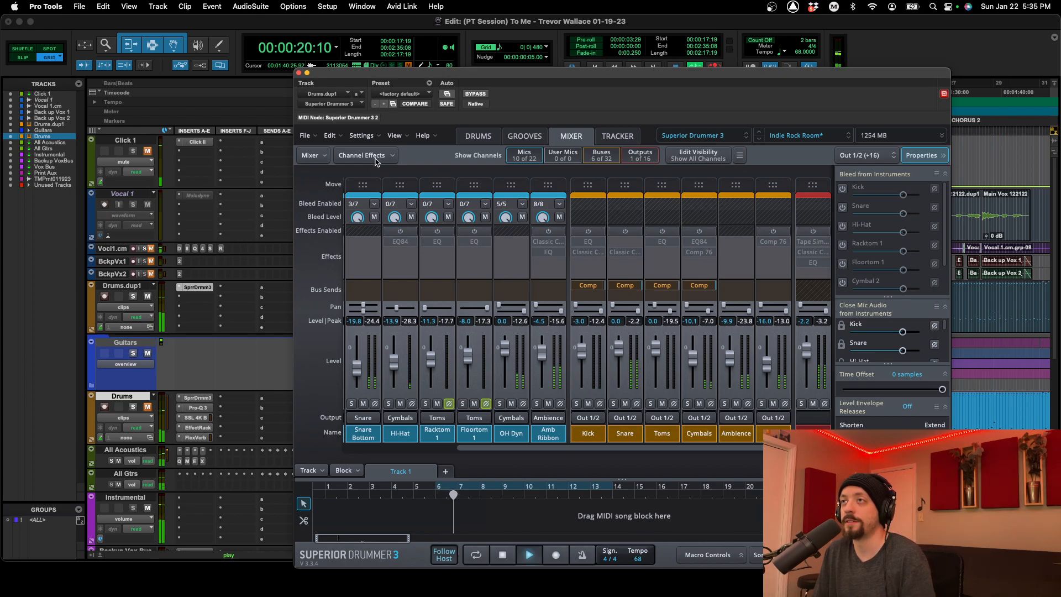
click(364, 155)
click(380, 174)
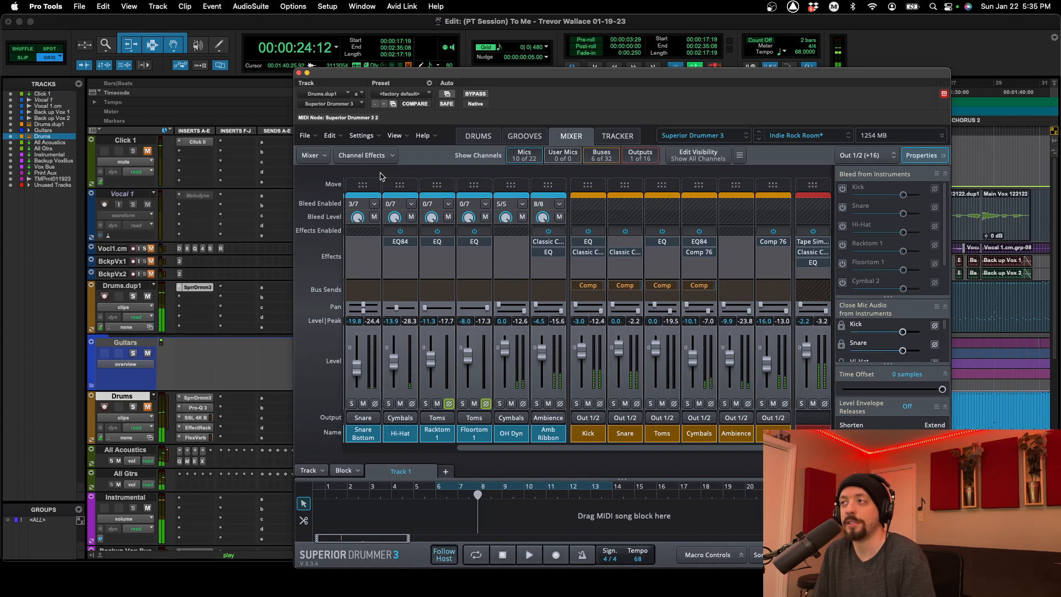
key(space)
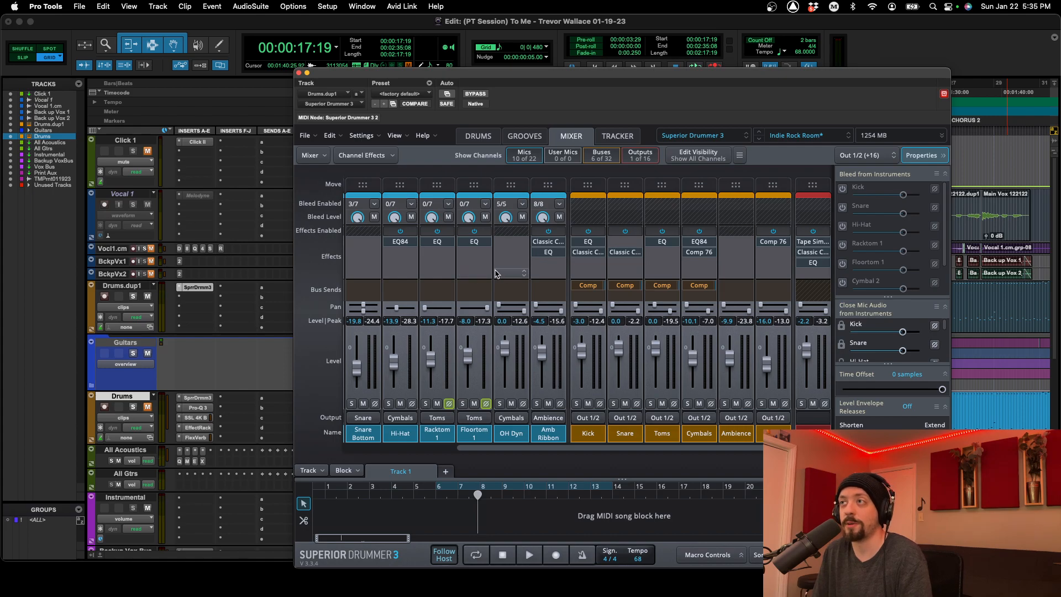
View only the bus channels, only the mic channels, and finally mics, buses and outputs together in the mixer
scroll(475, 269, left, 5)
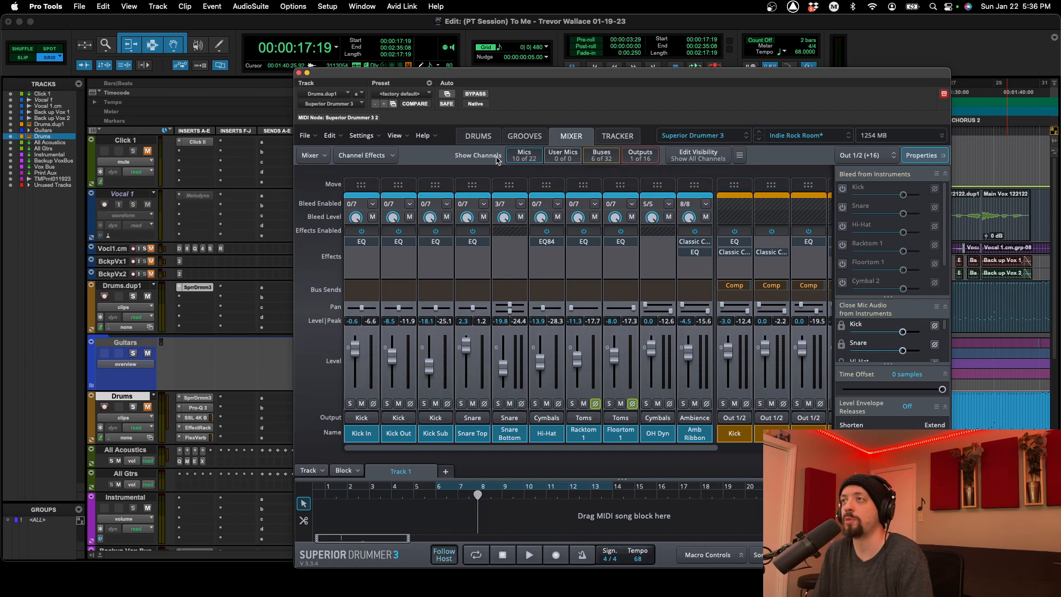
click(524, 156)
click(634, 157)
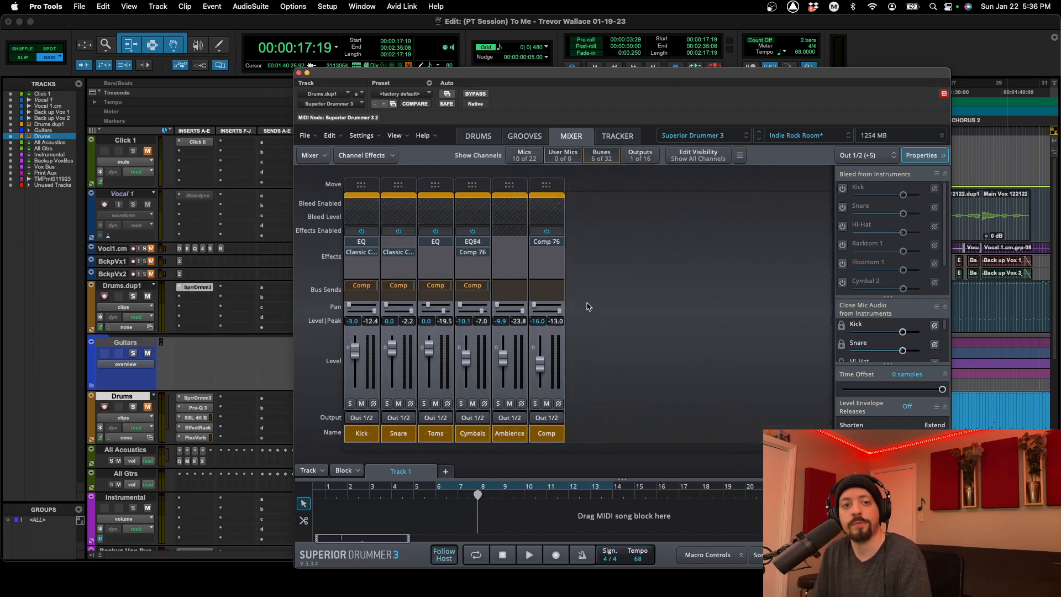
click(537, 157)
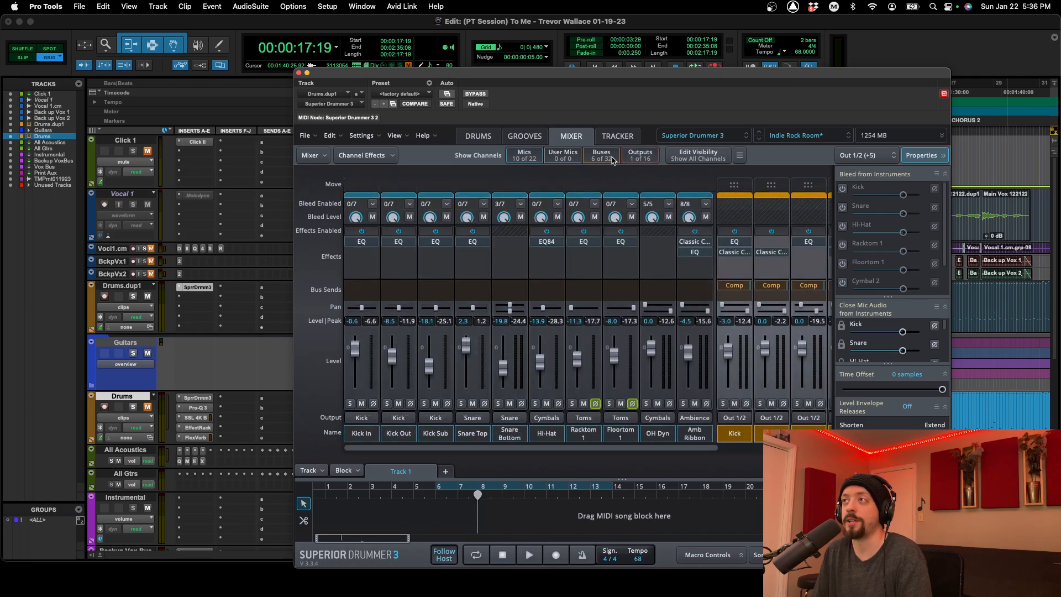
click(615, 160)
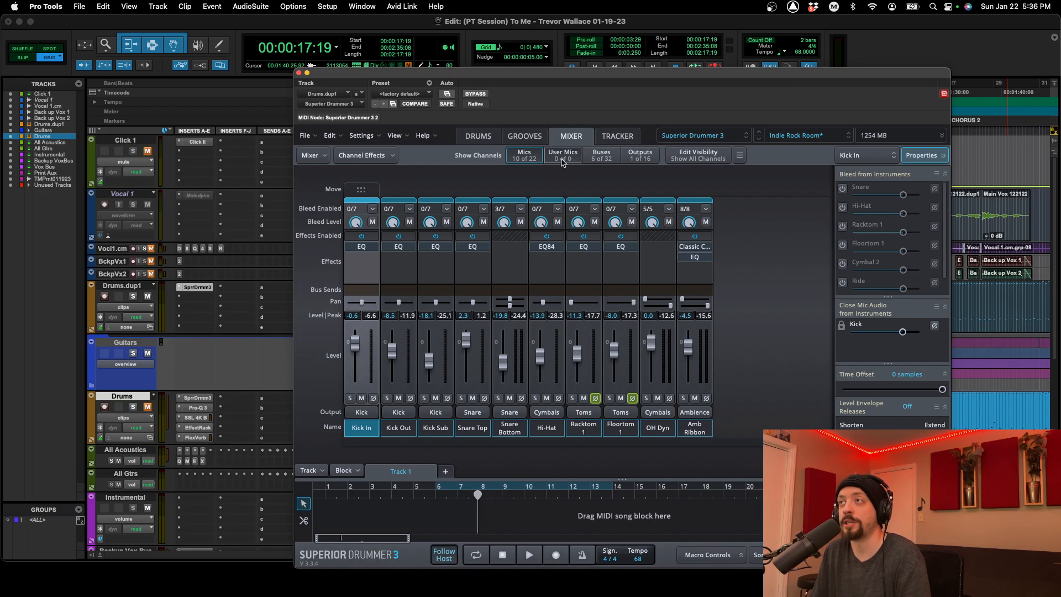
click(600, 157)
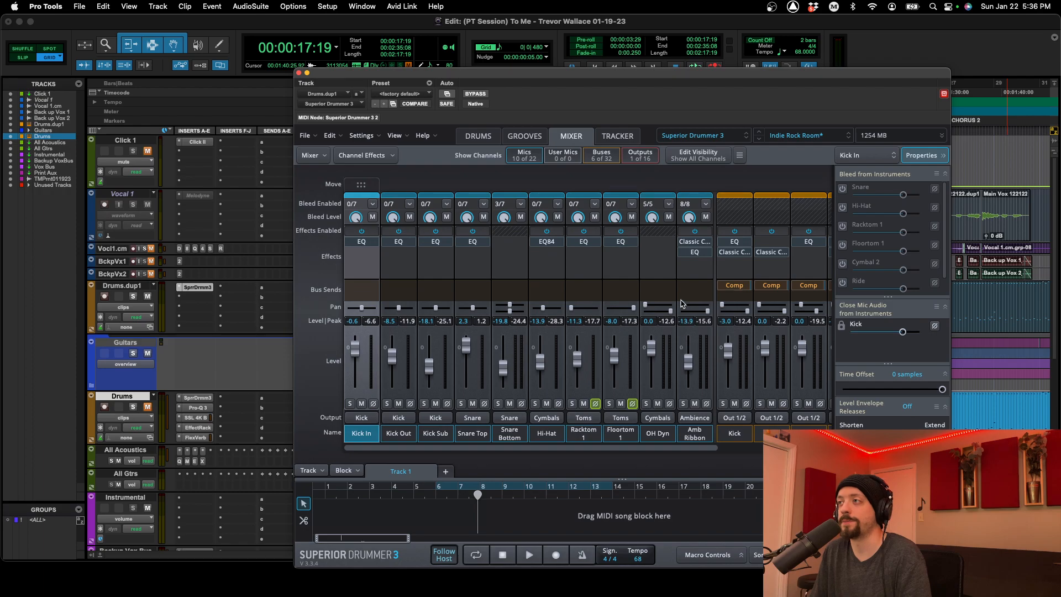
Set the Amb Ribbon channel's level to -6.3
drag(687, 349, 689, 354)
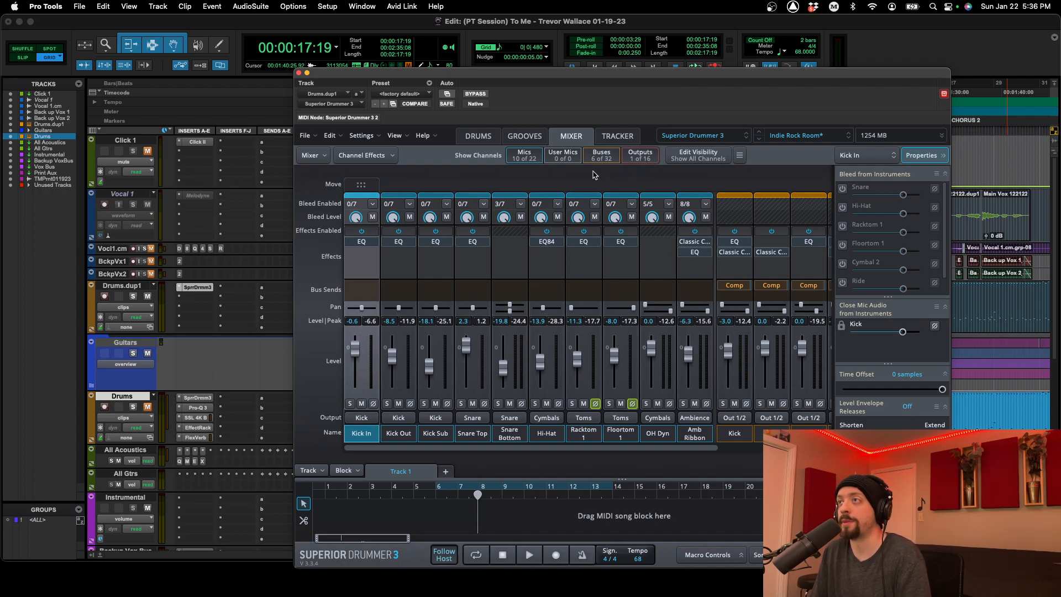
Examine the hidden mixer channels in Edit Visibility mode, and check for hidden mic channels with audio
scroll(586, 174, right, 4)
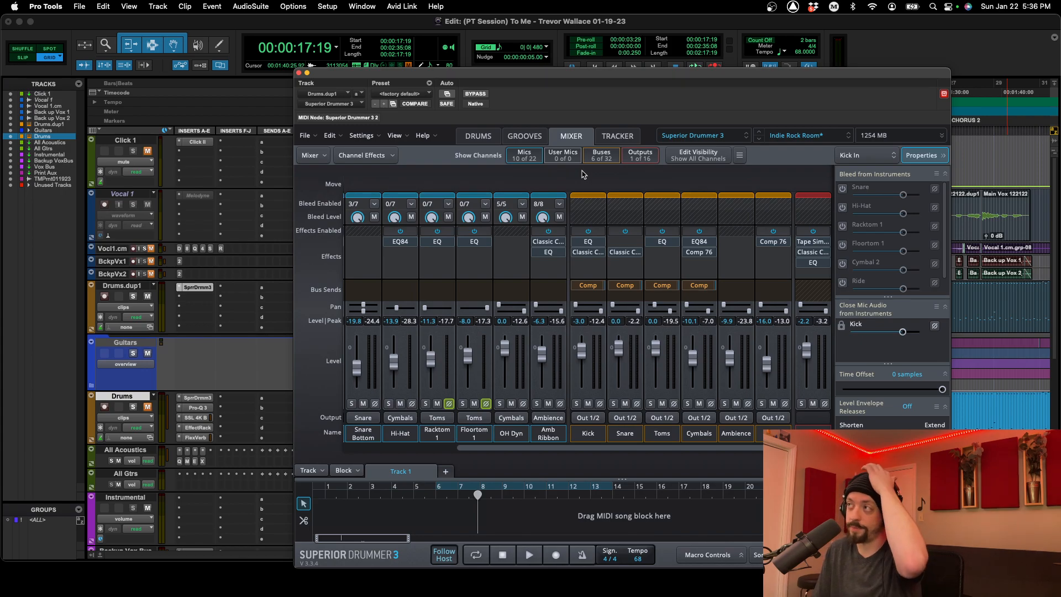
click(698, 158)
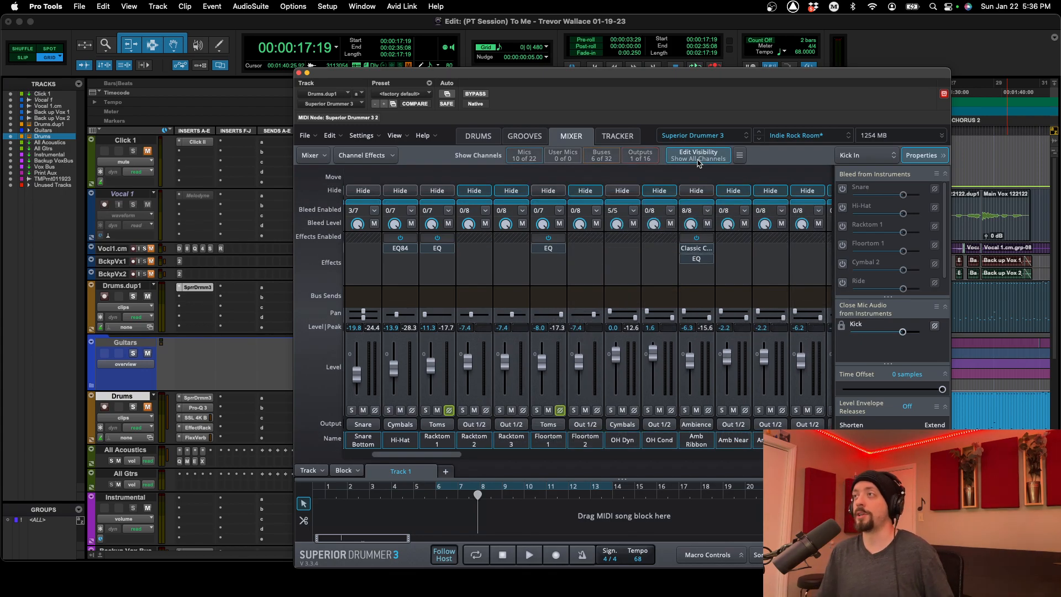
click(698, 158)
click(698, 162)
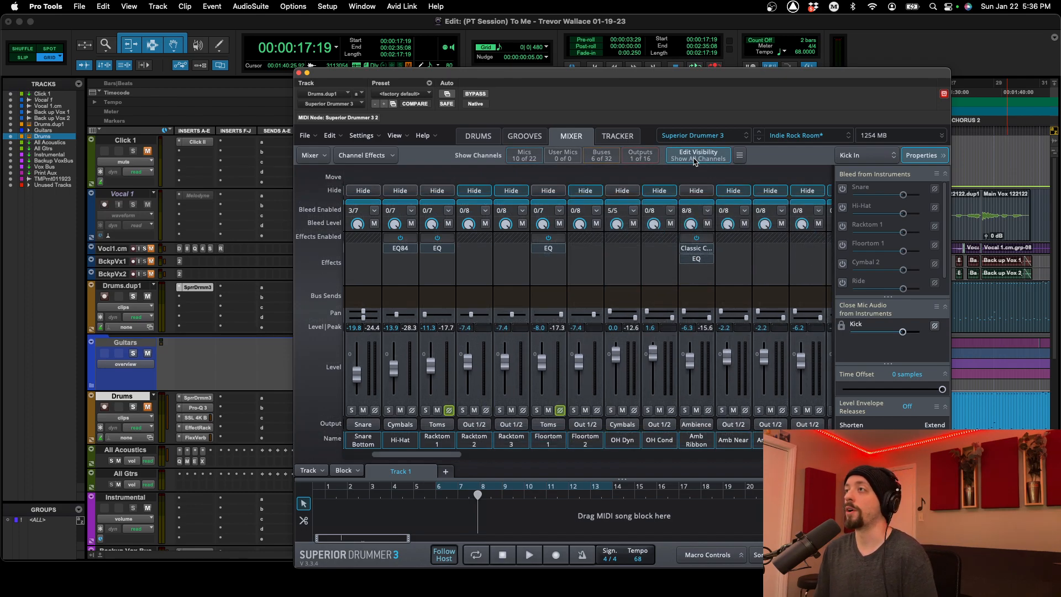
click(696, 161)
click(736, 156)
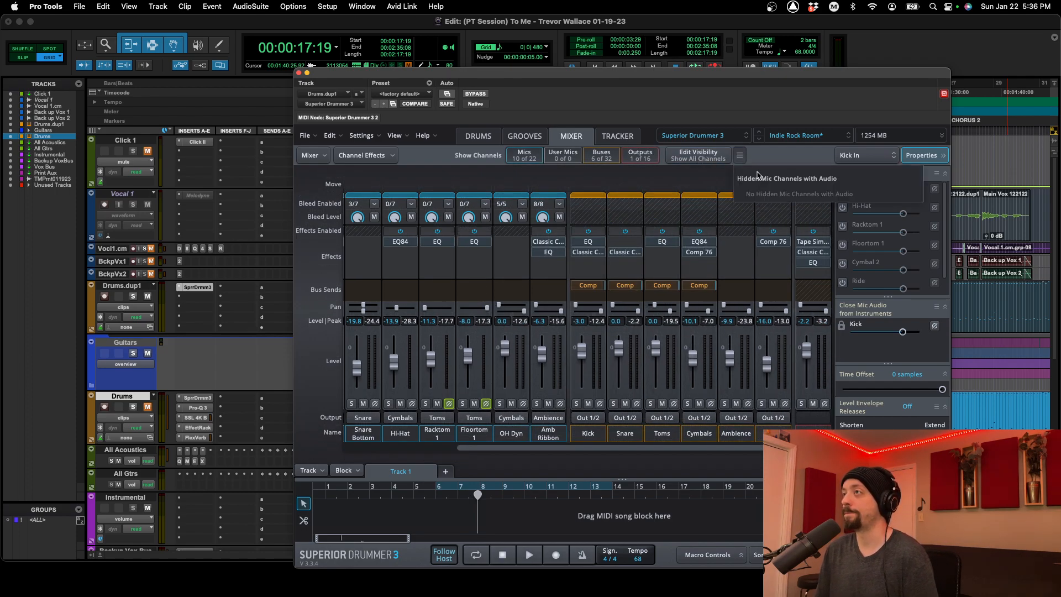
click(767, 158)
Show the properties of the OH Dyn and Ambience channels, and finally those of Kick In
click(850, 157)
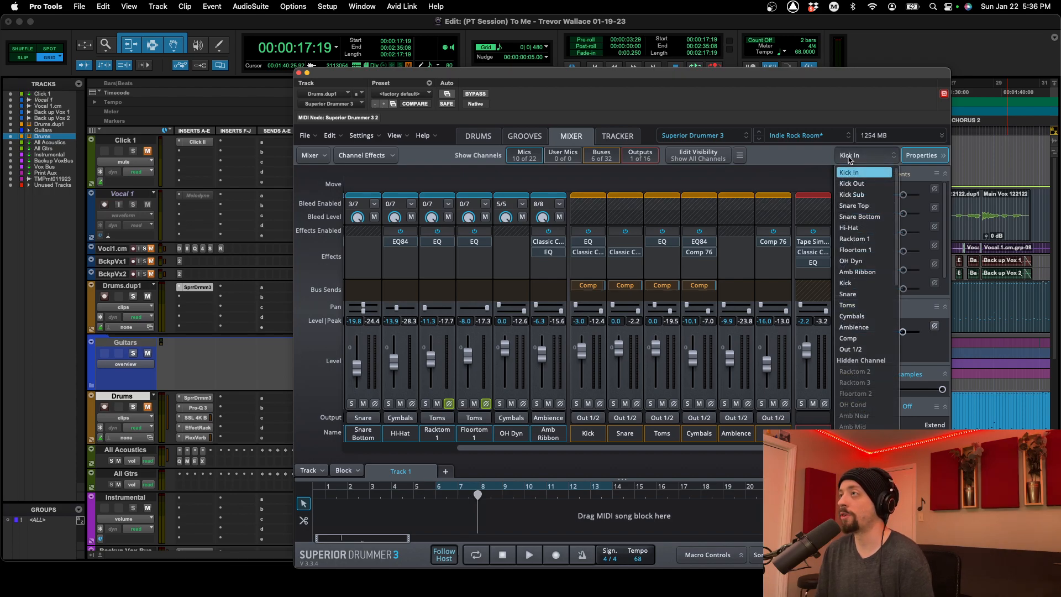
click(851, 261)
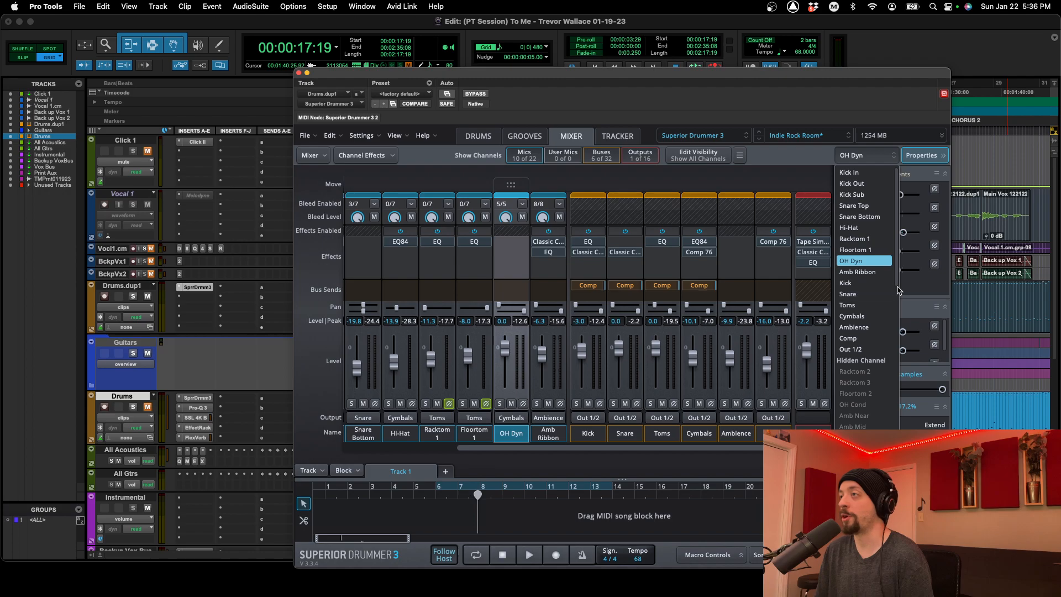
click(878, 328)
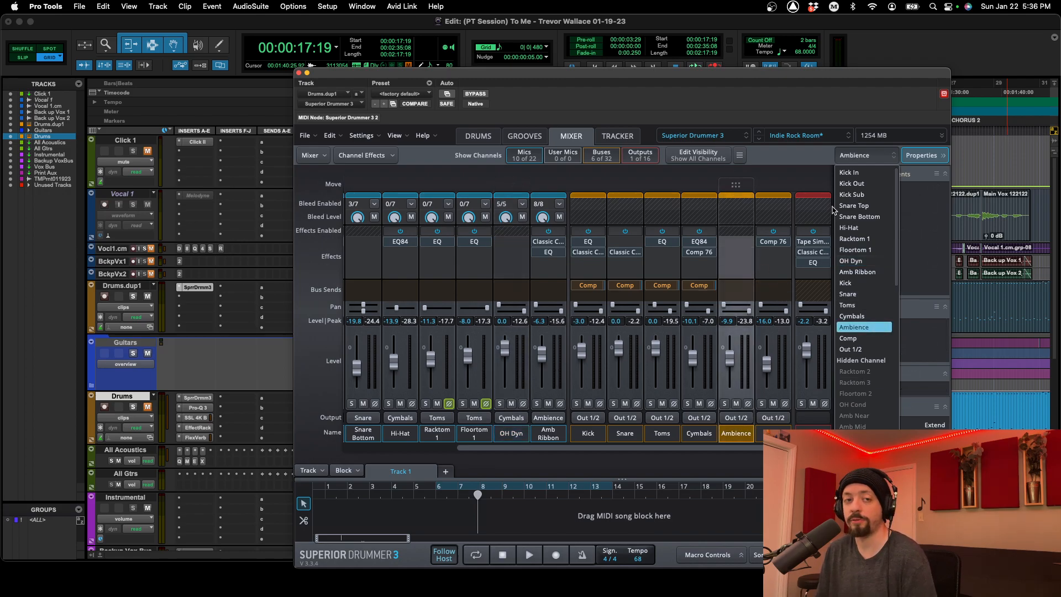
click(883, 159)
click(882, 161)
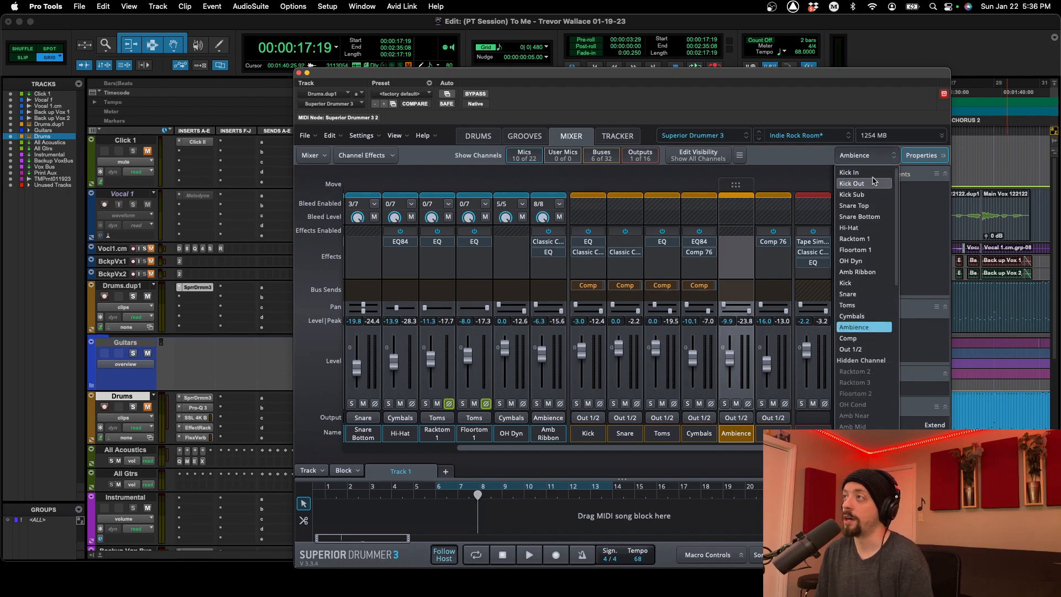
click(872, 178)
click(874, 161)
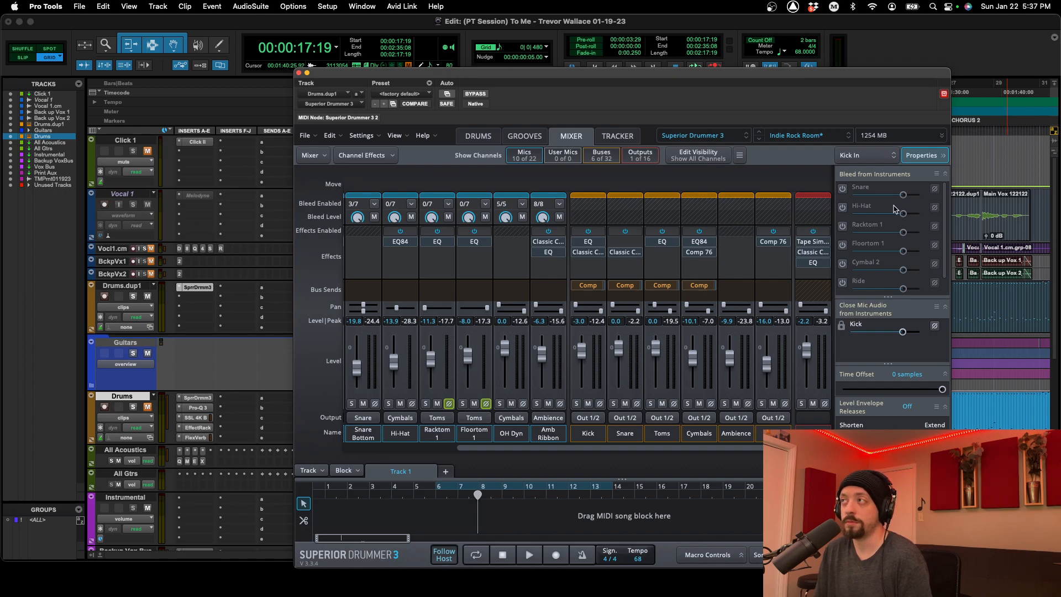
Select the Snare Top channel and enable bleed into it from Kick, Racktom 1 and Hi-Hat
scroll(514, 213, left, 5)
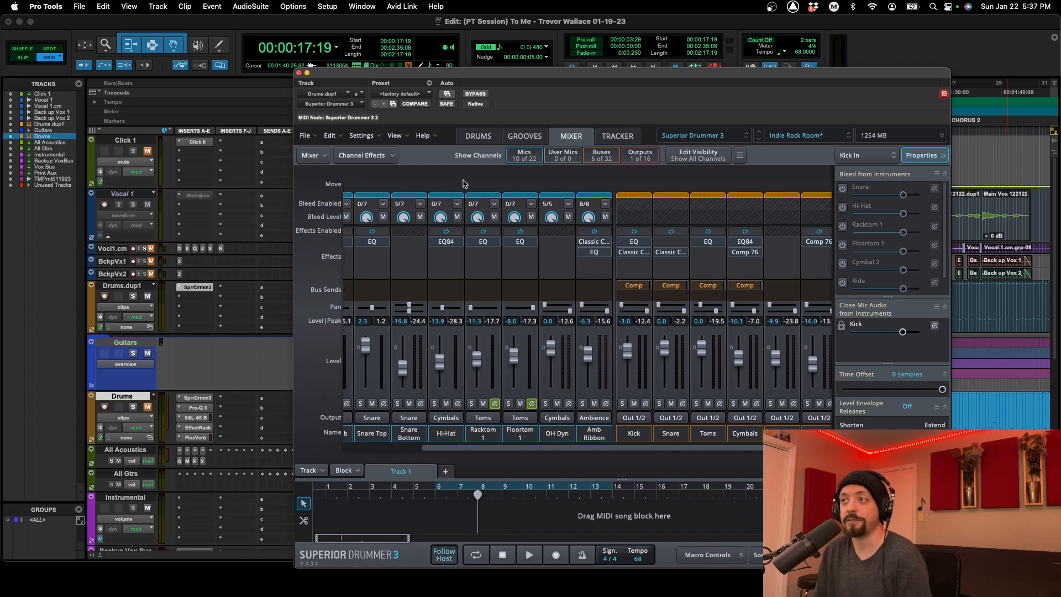
click(473, 437)
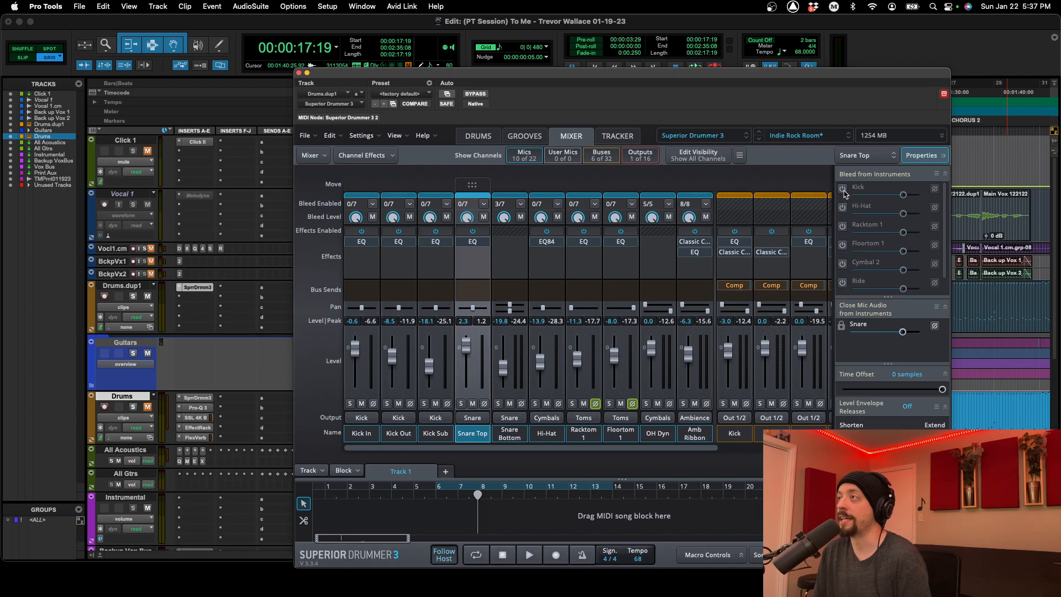
scroll(886, 234, up, 3)
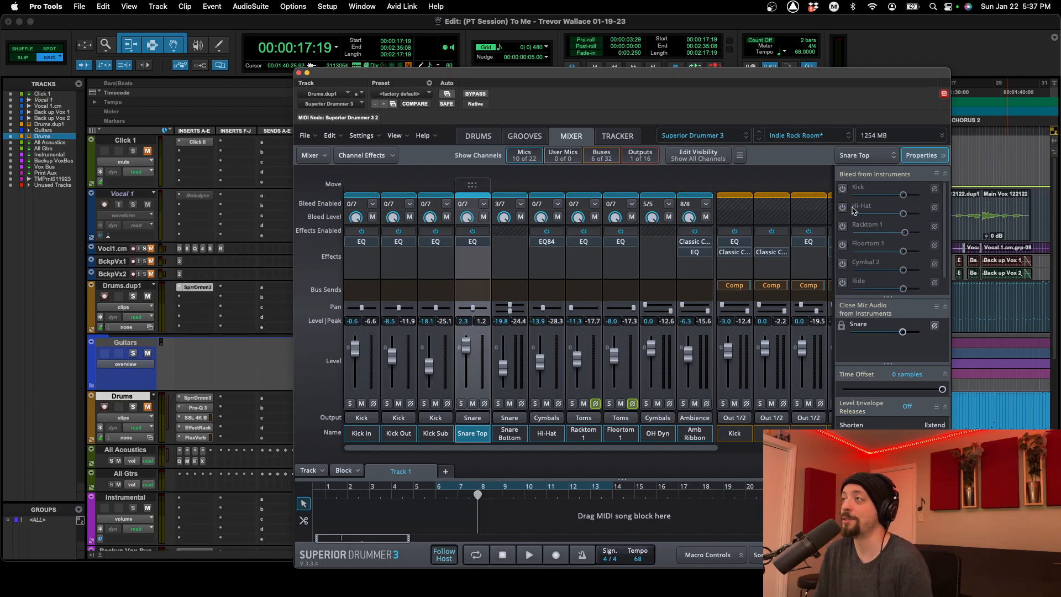
click(842, 189)
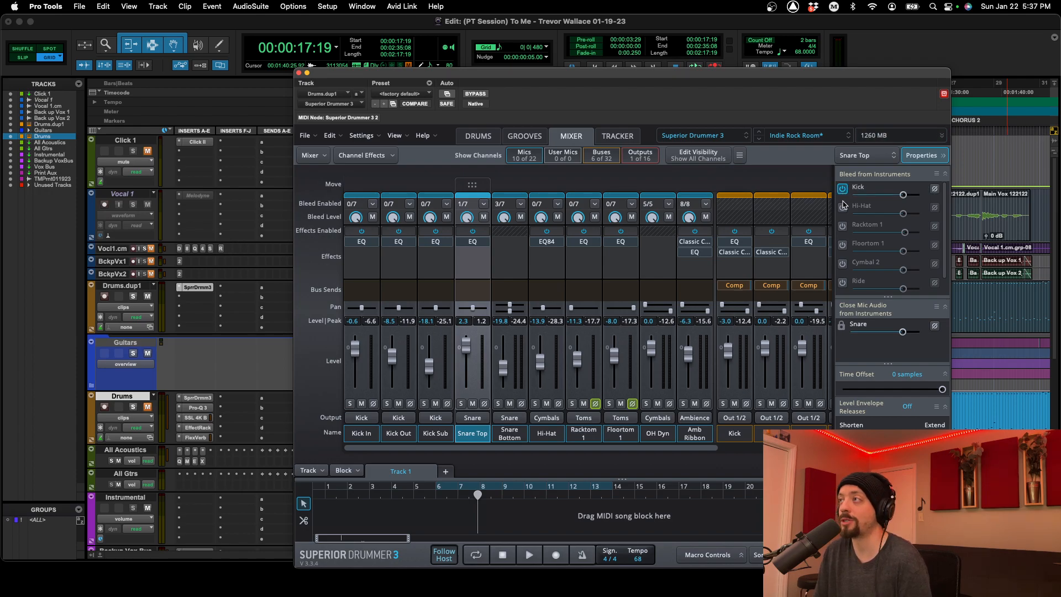
click(842, 226)
scroll(847, 271, down, 1)
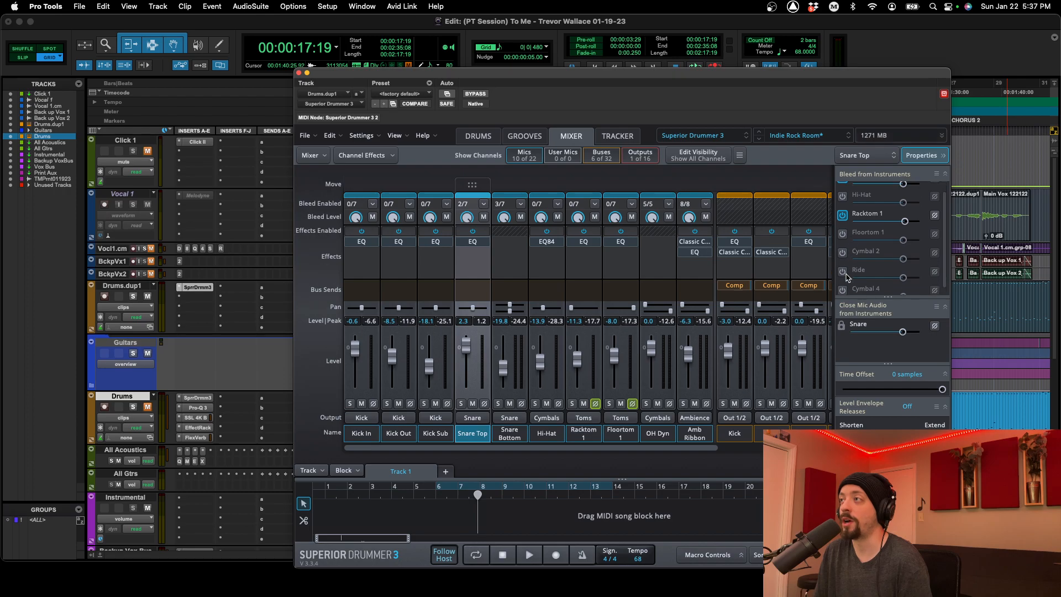
scroll(860, 254, down, 1)
click(841, 189)
Solo the Snare Top channel, start playback, and solo the Drums.dup1 track in the session
mouse_move(477, 246)
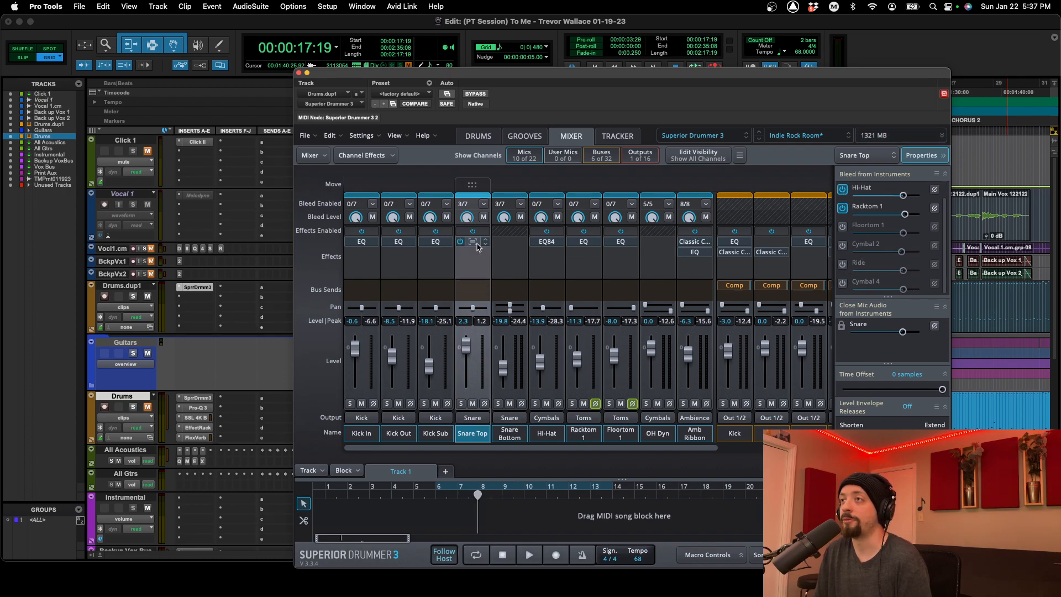
click(462, 404)
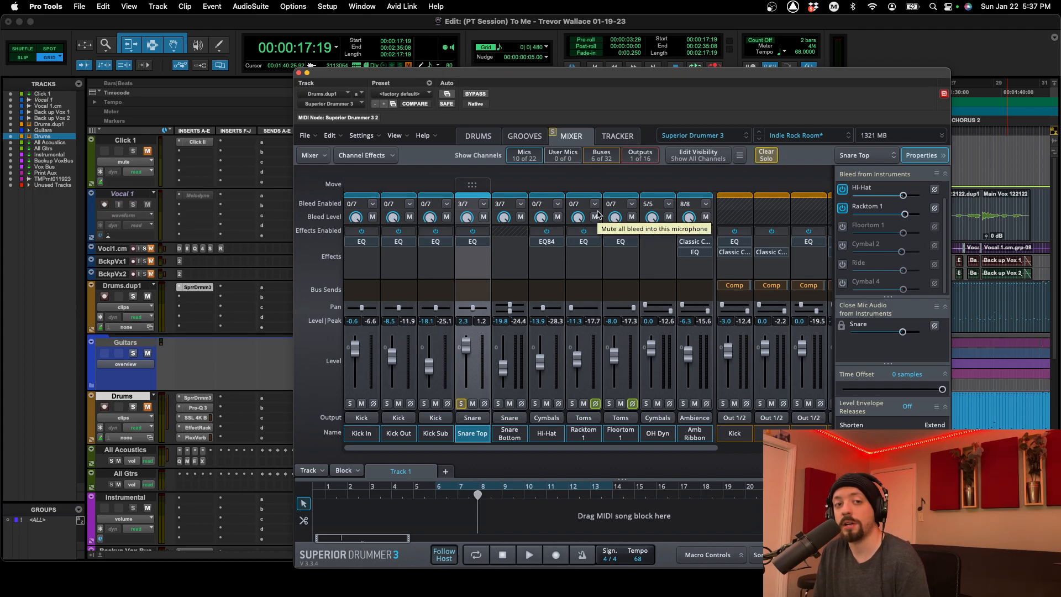
key(space)
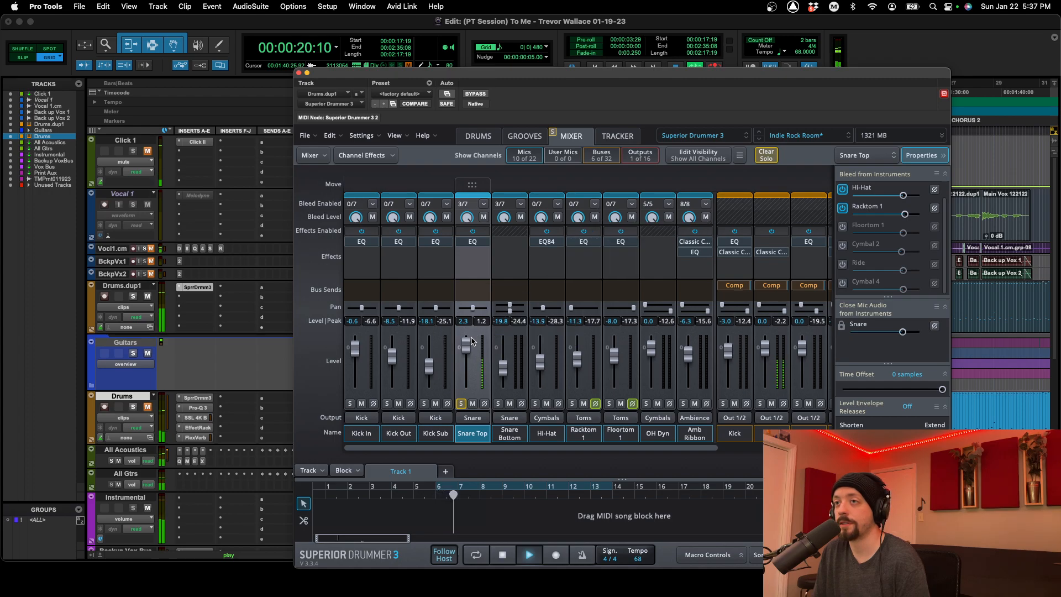
click(134, 296)
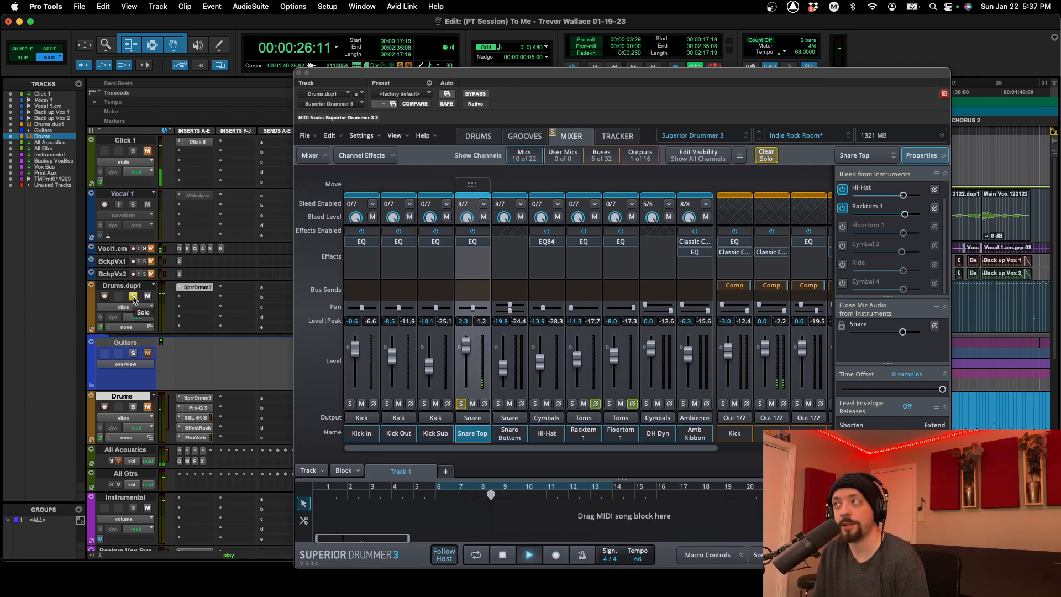
Enable bleed into Snare Top from Floortom 1, Ride, Cymbal 4 and Cymbal 2 while listening
click(842, 227)
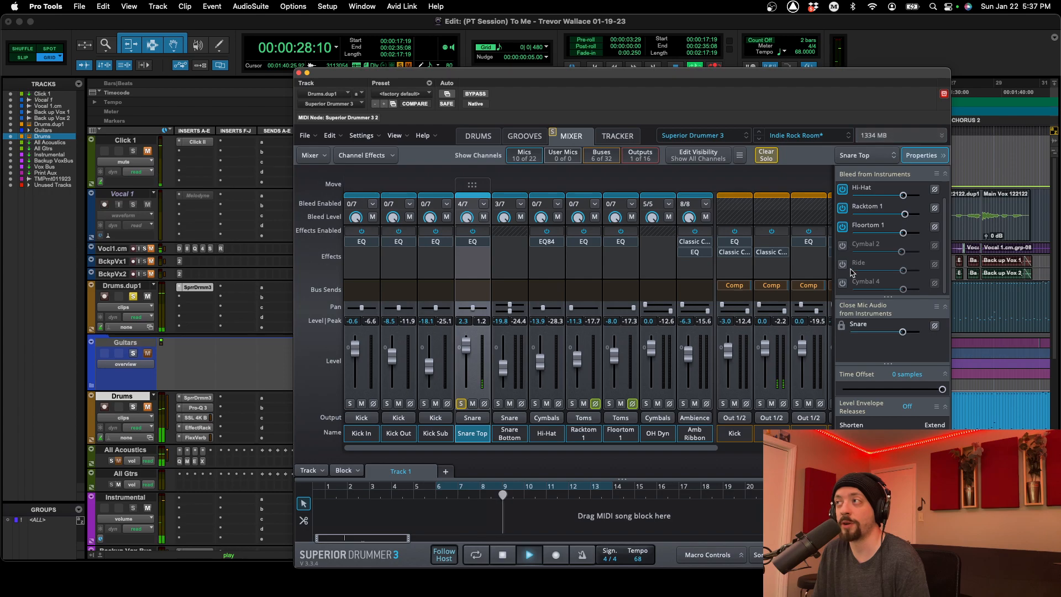
click(842, 264)
click(843, 283)
click(842, 245)
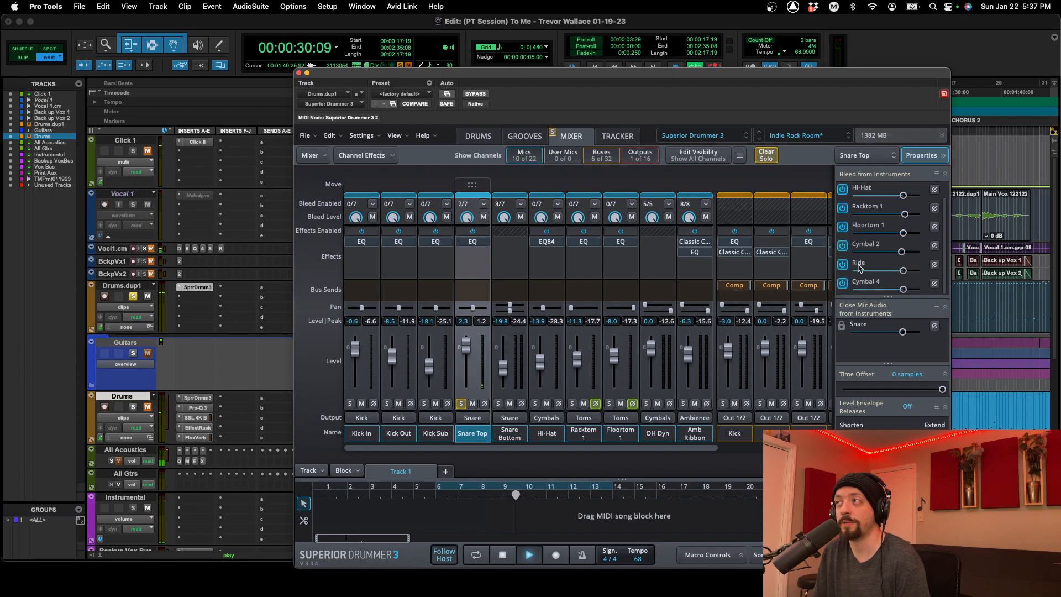
scroll(906, 245, up, 1)
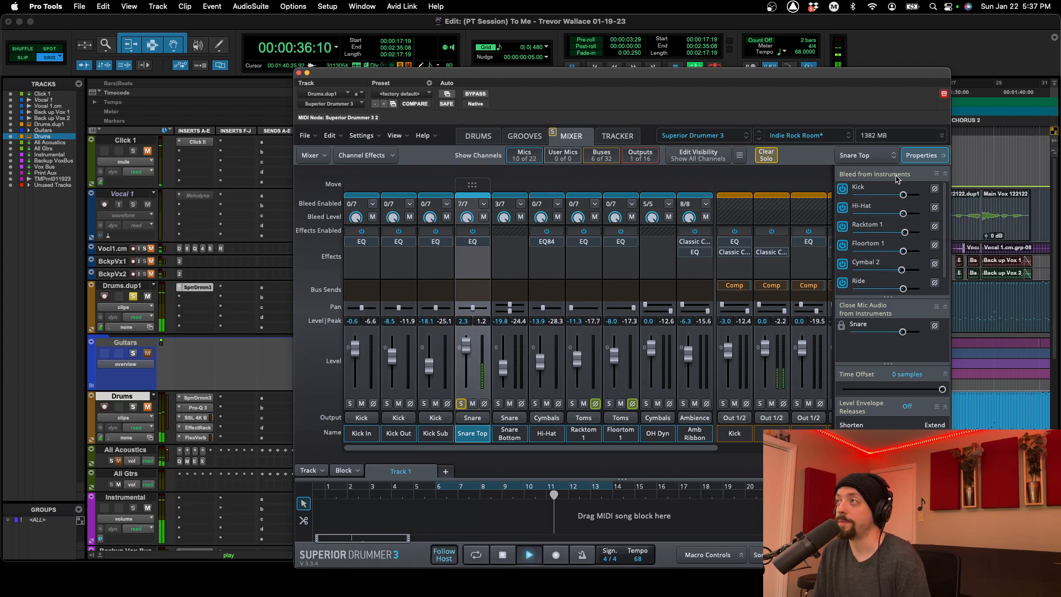
Check the bulk options for instrument bleed and disable bleed from all instruments into Snare Top
click(936, 174)
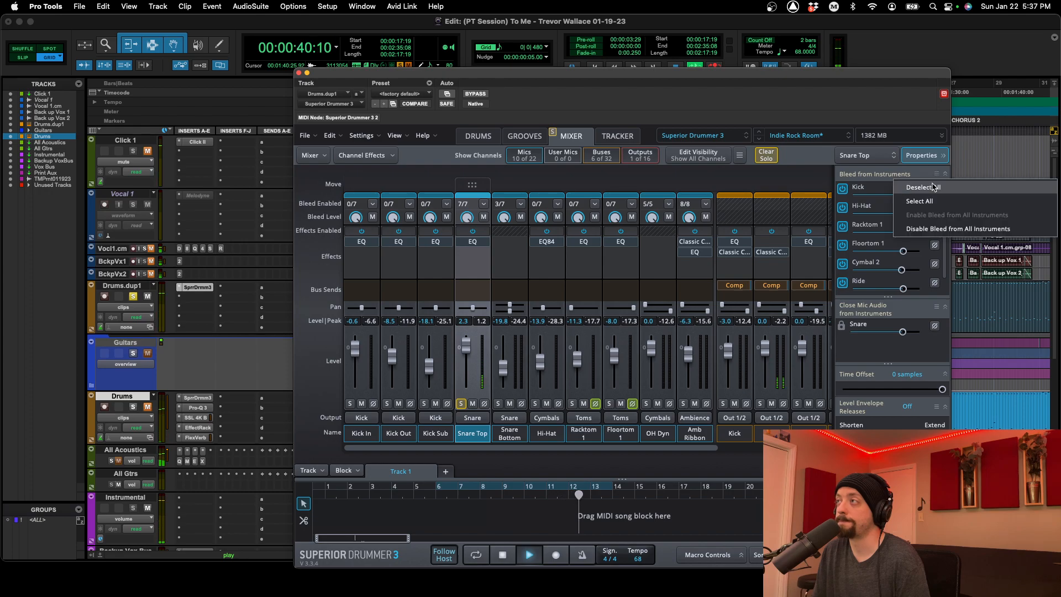
click(933, 185)
click(936, 174)
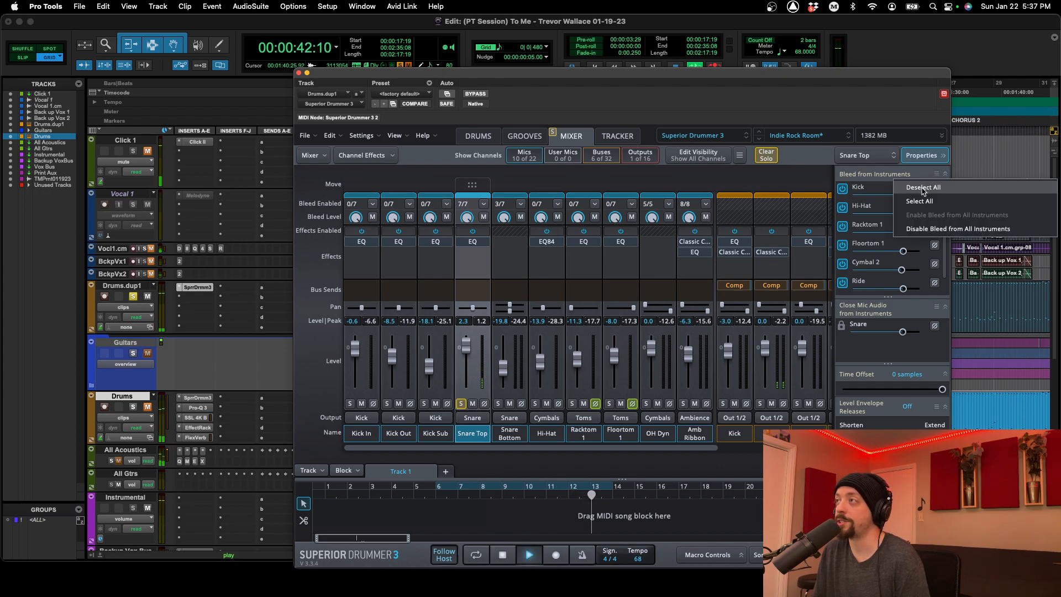
click(926, 200)
click(842, 190)
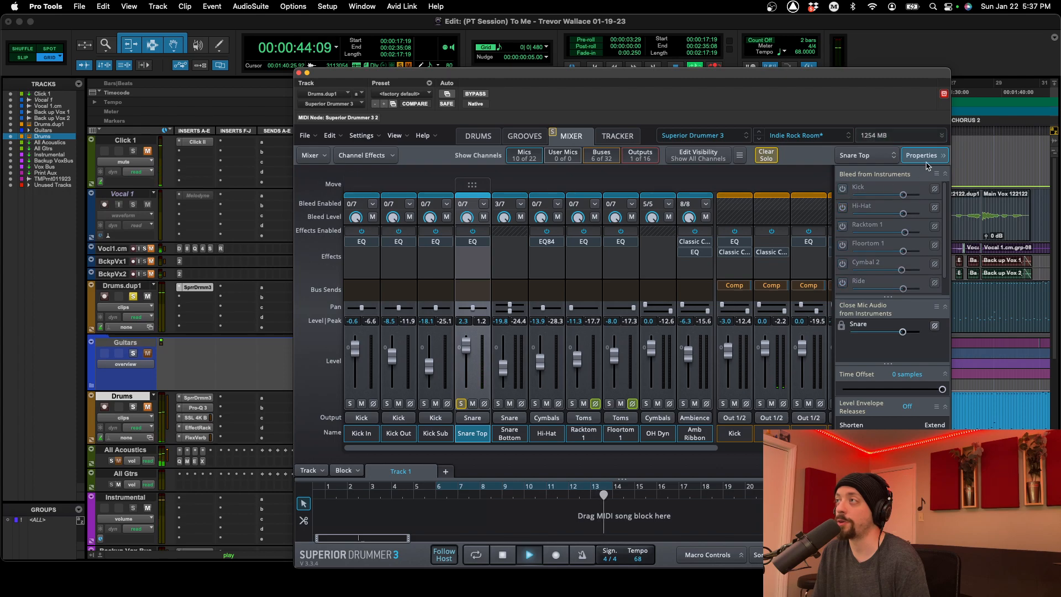
Unsolo the Snare Top channel and stop playback
click(462, 404)
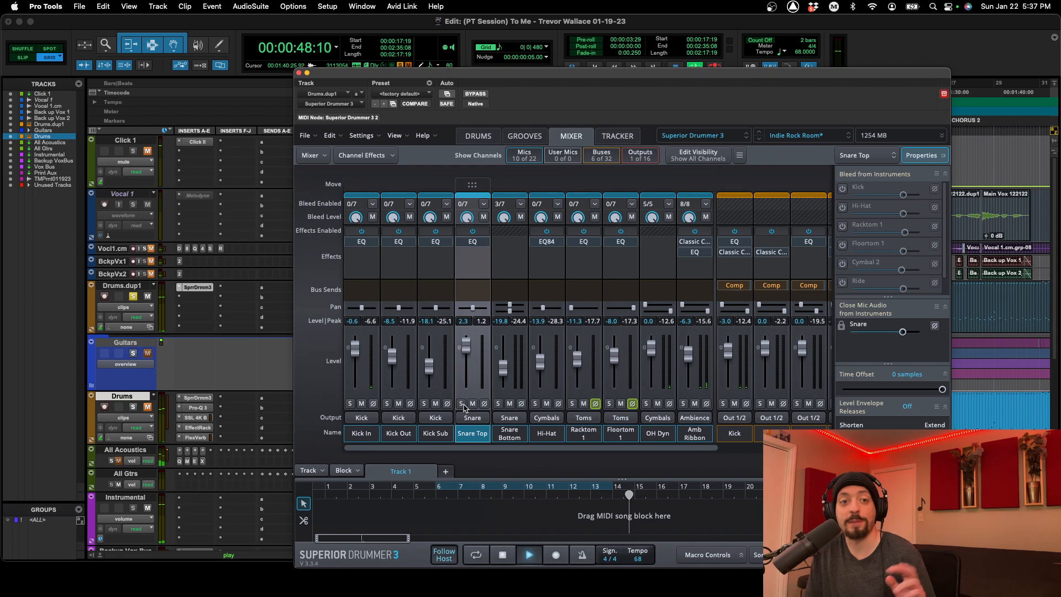
key(space)
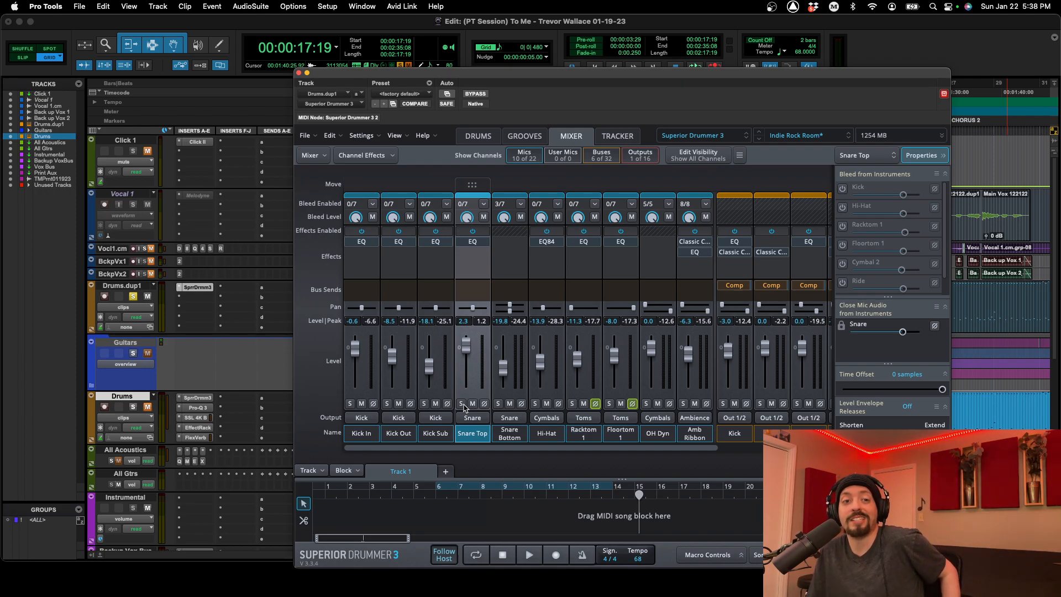
Examine the bleed and close mic properties of each mic channel from Kick In to Amb Ribbon
scroll(860, 210, down, 1)
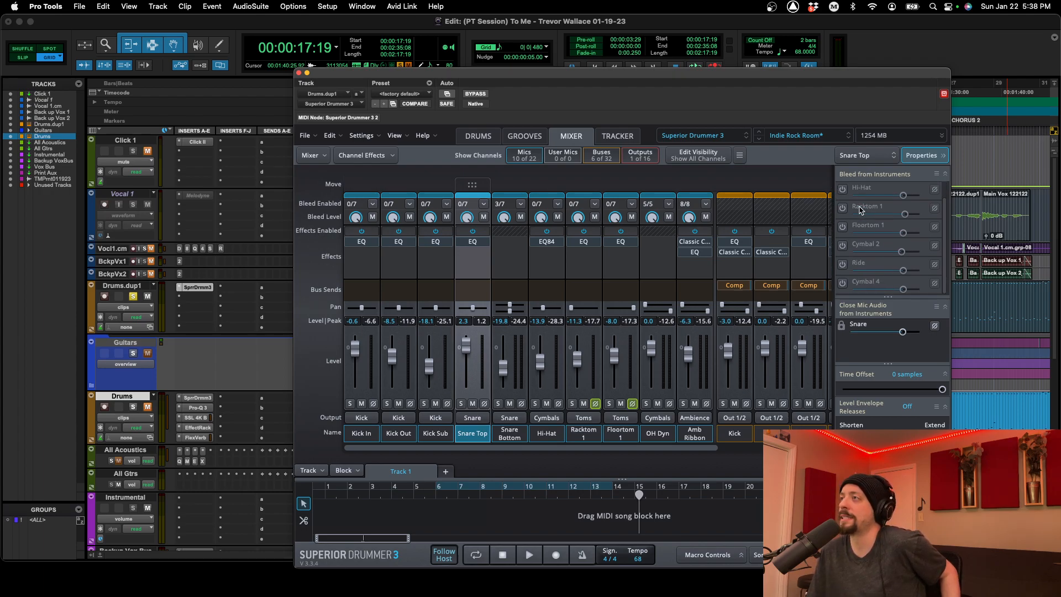
click(509, 194)
click(546, 191)
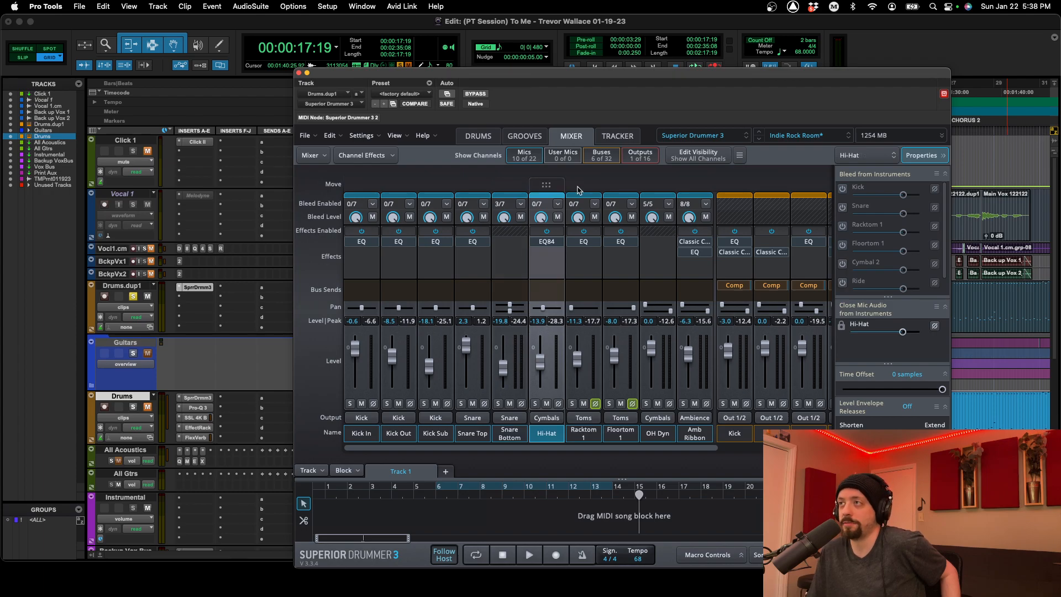
click(577, 188)
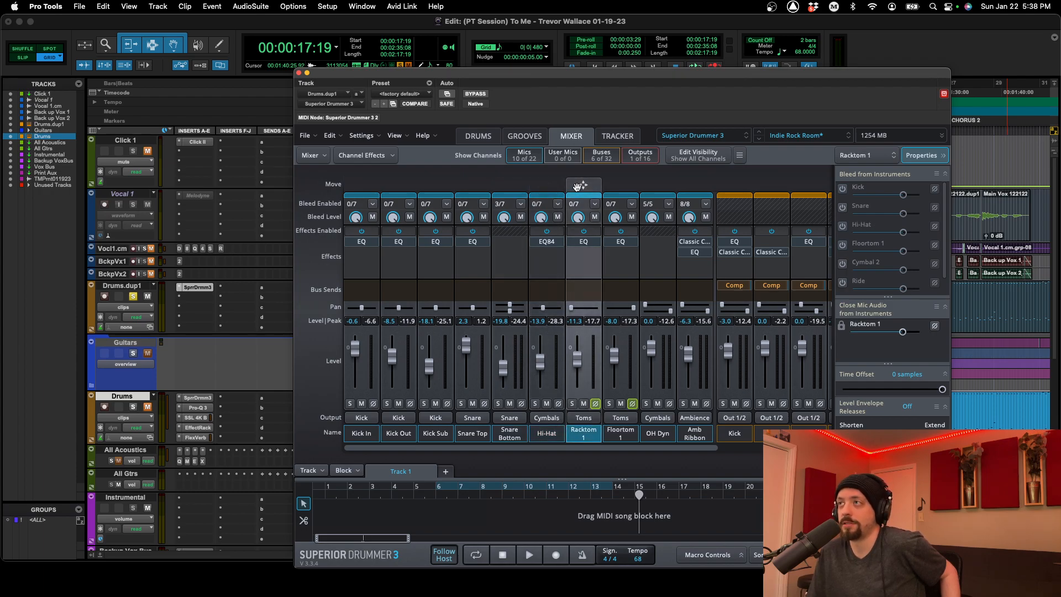
click(360, 187)
click(398, 187)
click(435, 186)
click(474, 184)
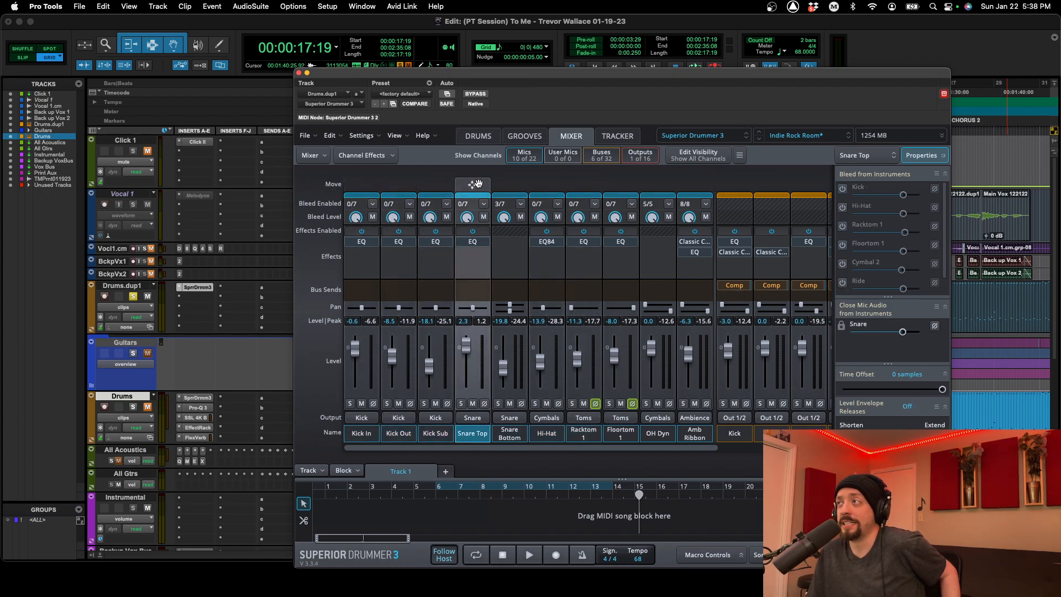
click(513, 188)
click(544, 188)
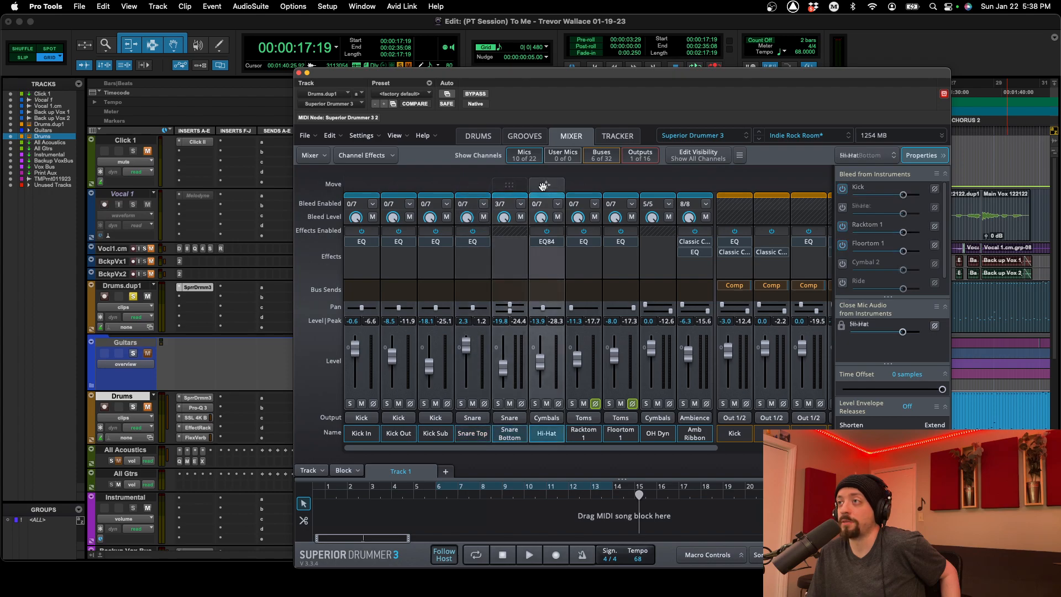
click(581, 189)
click(630, 189)
click(663, 189)
click(698, 188)
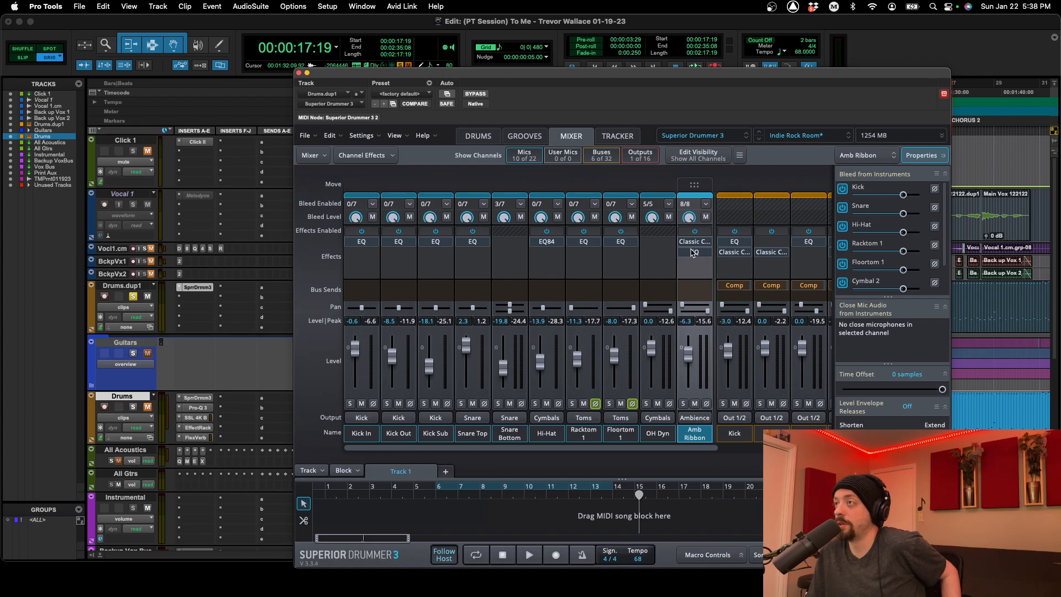
Inspect the properties of the Kick bus channel and look over the remaining bus and output channels
scroll(711, 178, right, 3)
click(685, 187)
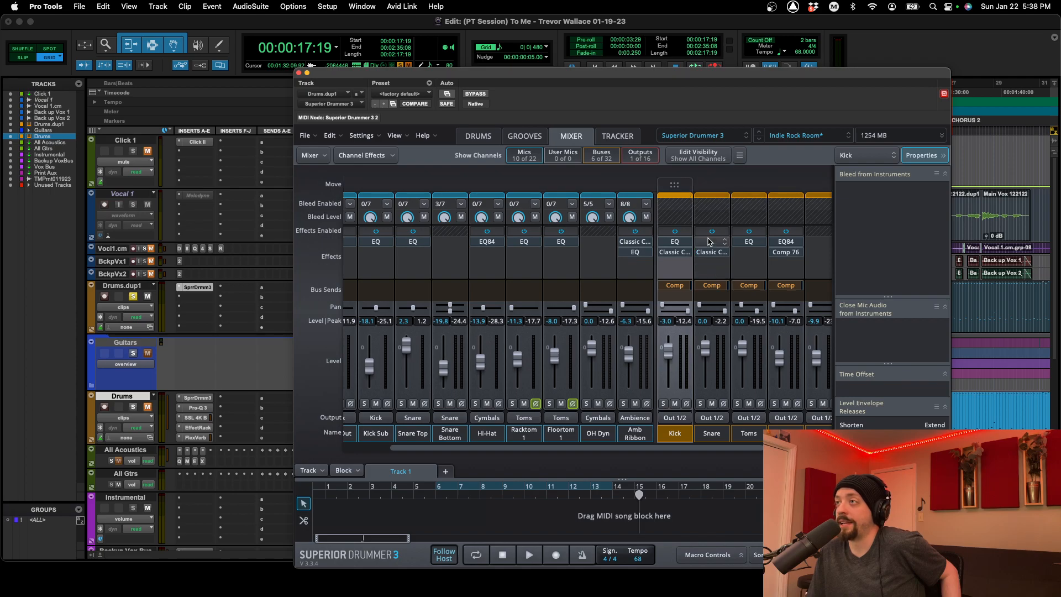
scroll(721, 287, right, 2)
scroll(721, 287, right, 3)
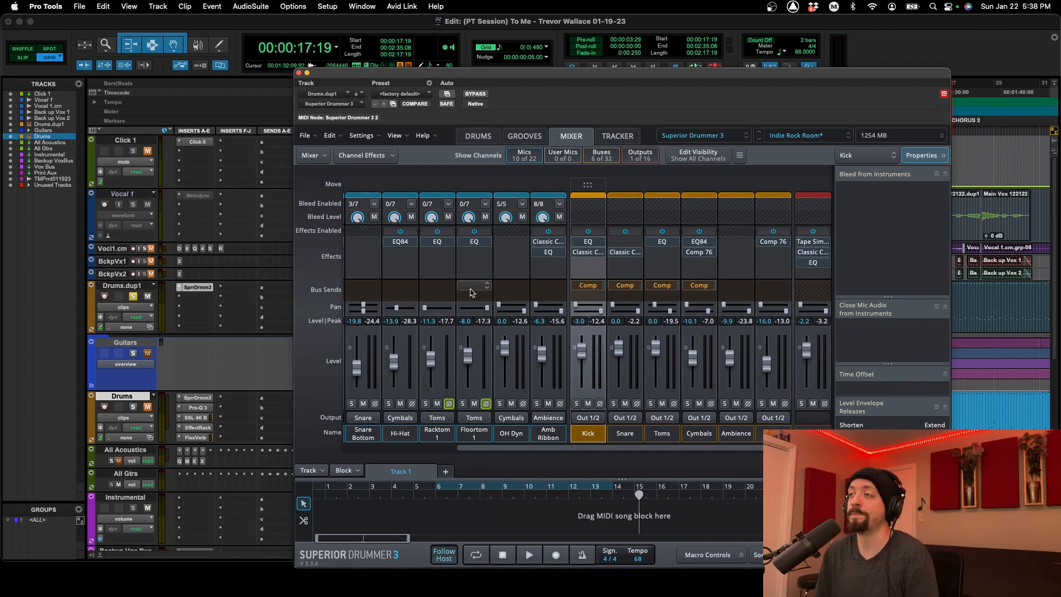
Review the Kick In channel's bleed options and the bleed settings of the Snare Bottom and Hi-Hat channels
scroll(453, 270, left, 4)
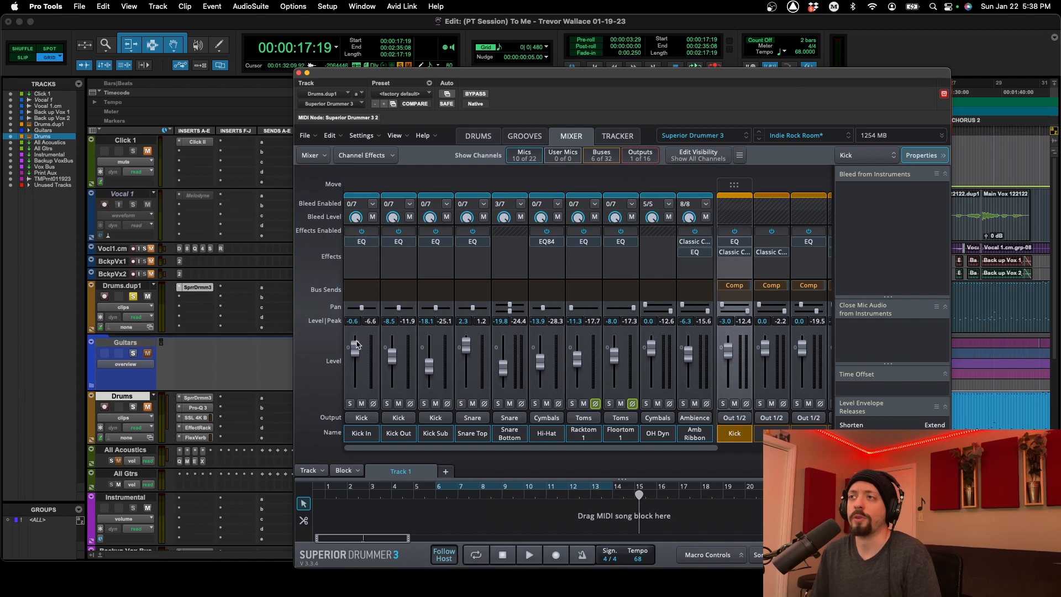
click(370, 205)
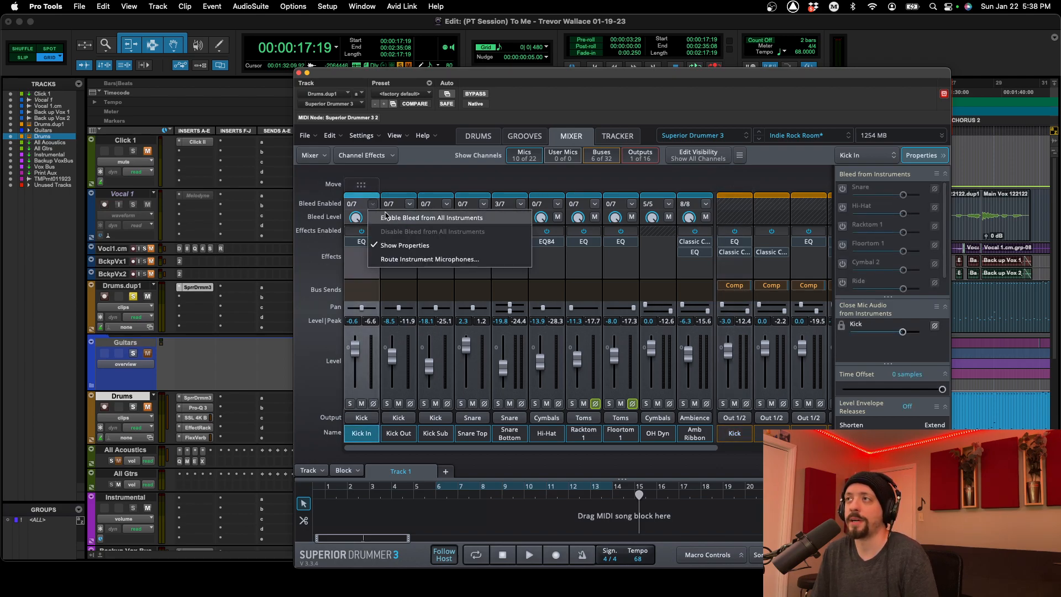
click(484, 204)
click(501, 206)
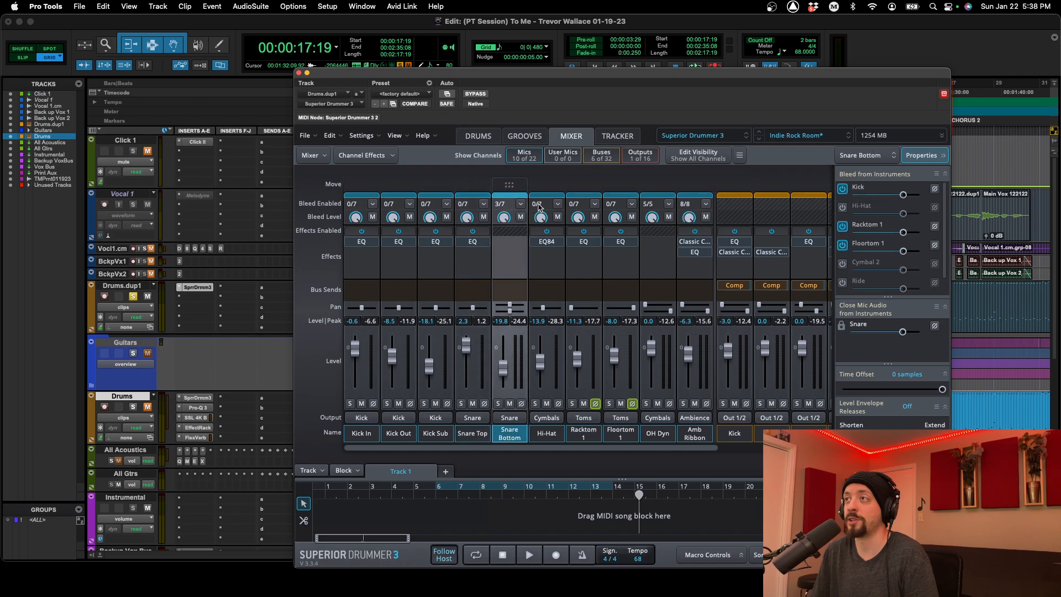
click(539, 206)
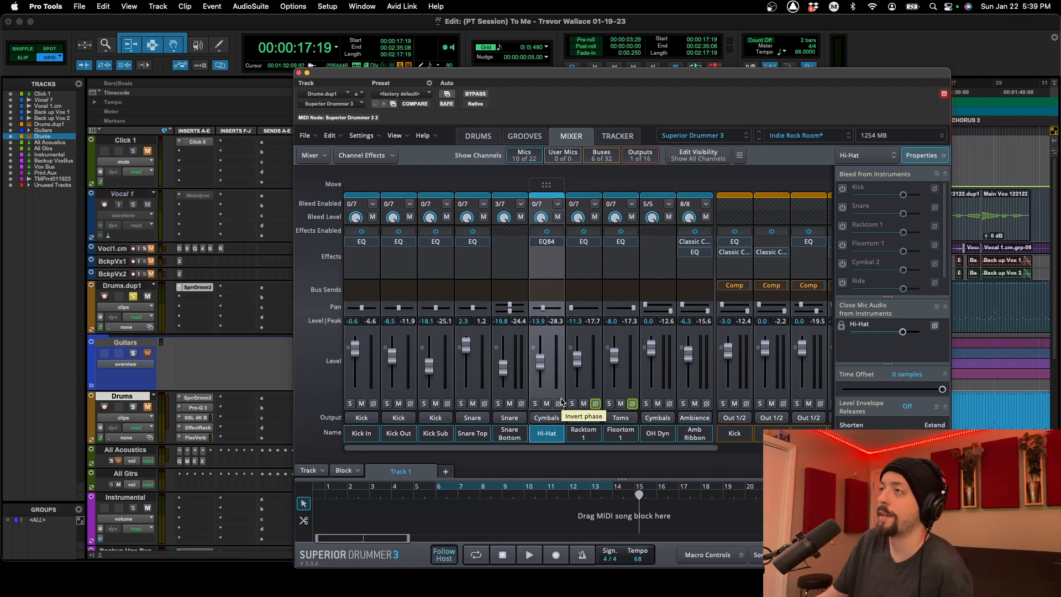
Set the Snare Top channel's level envelope release to 1.00 s and play back the session
click(459, 198)
key(space)
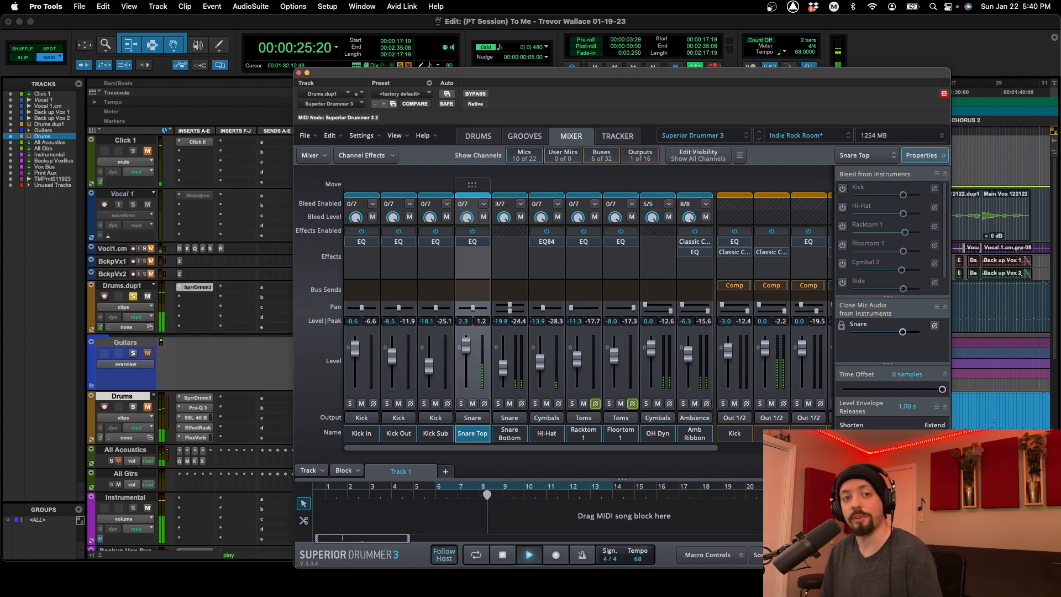
Stop playback and browse the effect categories, including the reverbs, for an empty effect slot on the Kick In channel
key(space)
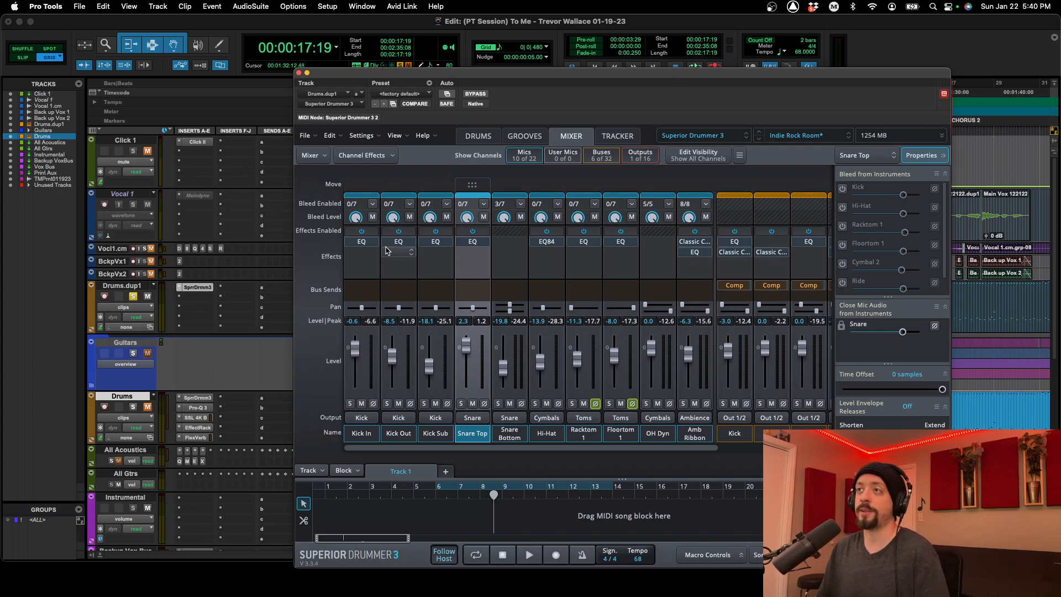
click(362, 259)
click(362, 255)
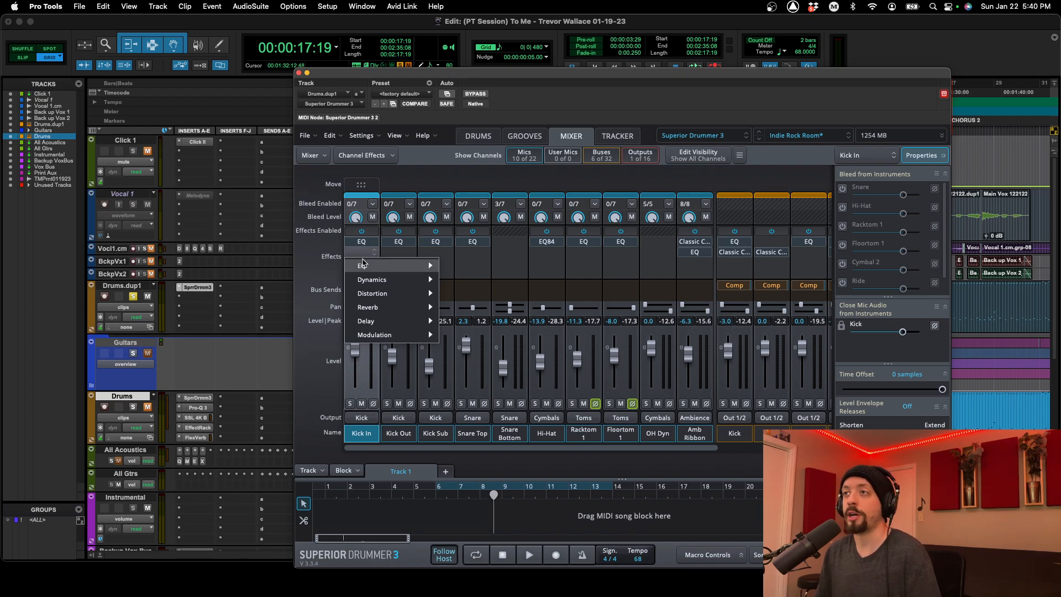
mouse_move(369, 295)
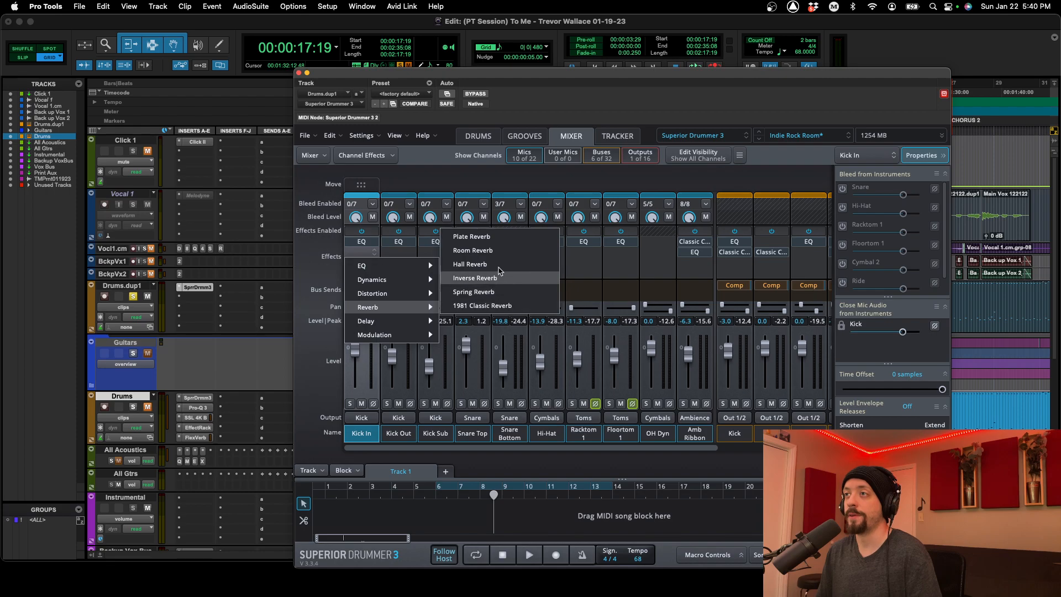
mouse_move(401, 325)
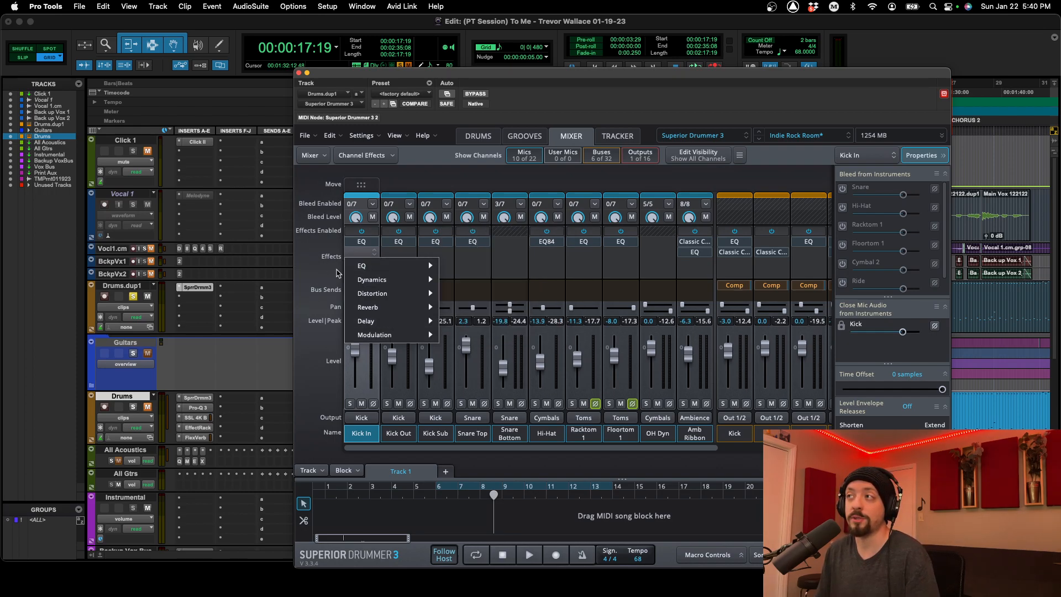
click(325, 275)
Add the Chorus modulation effect to the fourth insert of the Out 1/2 output channel
scroll(608, 287, right, 5)
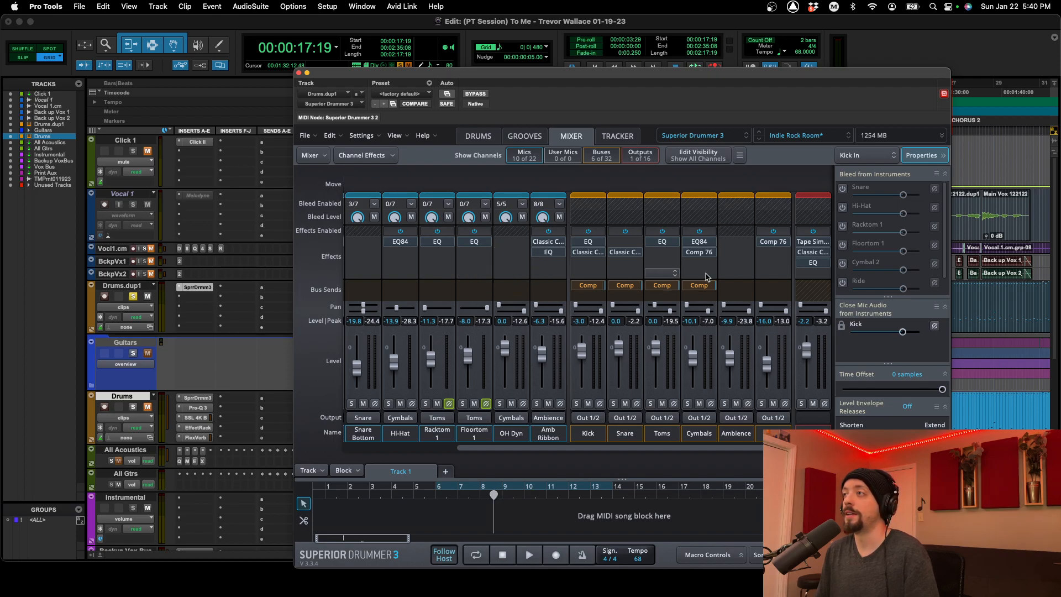
click(811, 276)
mouse_move(846, 356)
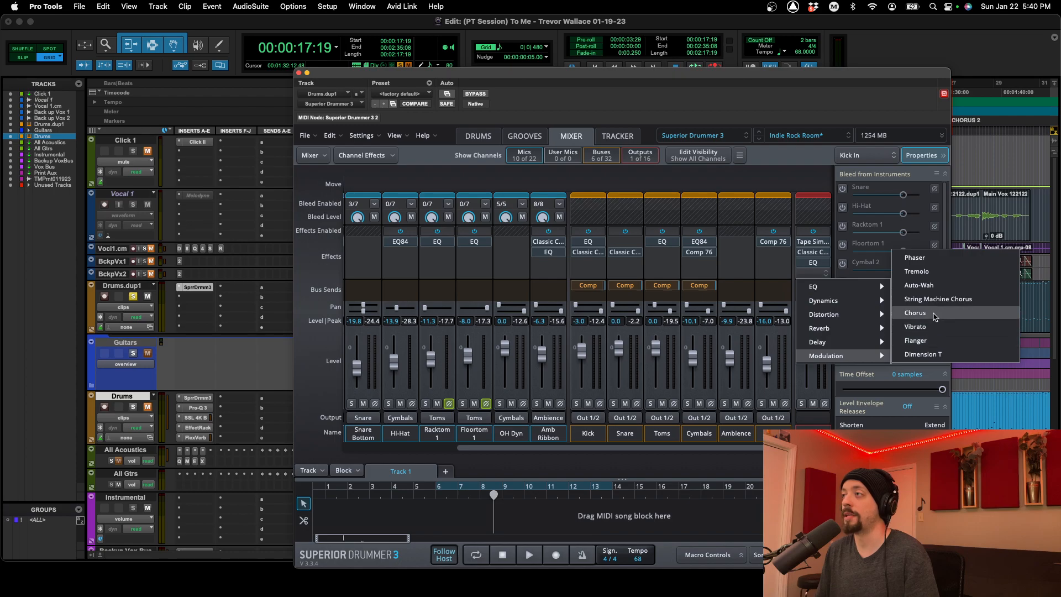
click(933, 316)
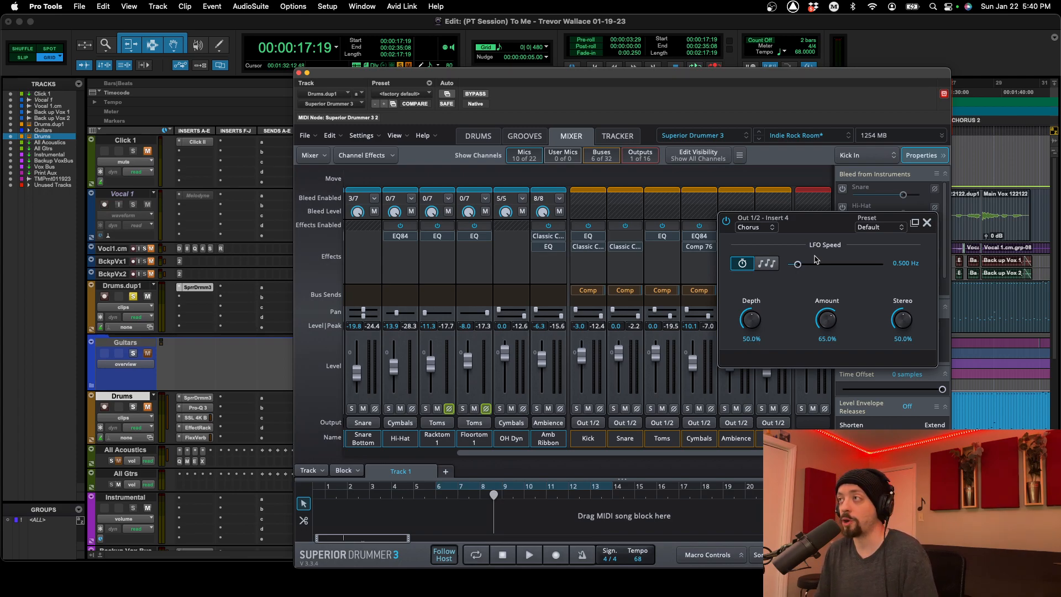
During playback, set the Chorus to LFO speed 2.329 Hz, amount 81.5%, depth 70.0% and stereo 81.5%
key(space)
drag(800, 266, 867, 265)
drag(827, 325, 827, 313)
drag(868, 264, 860, 264)
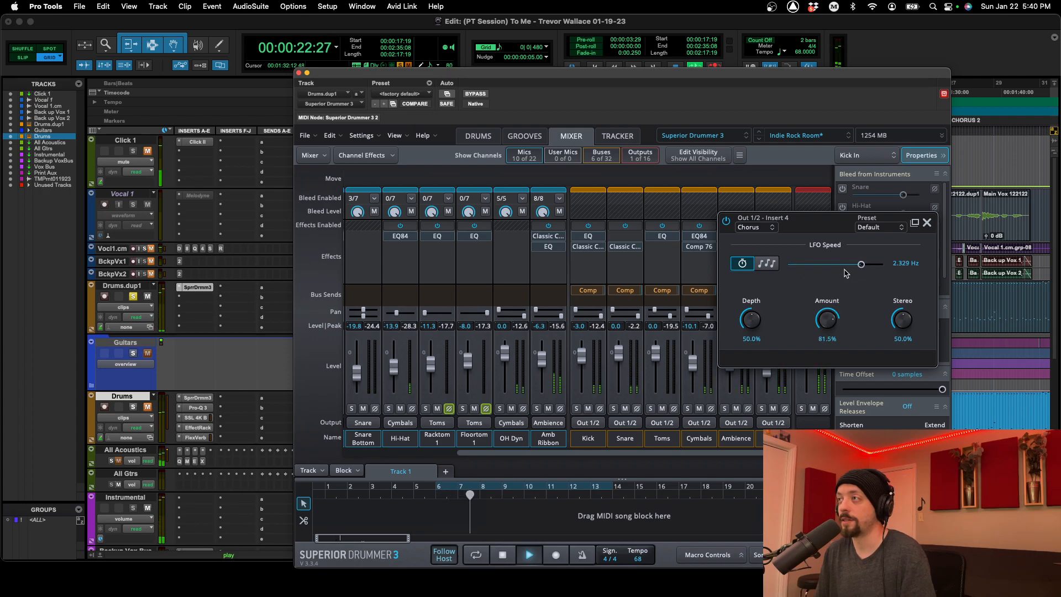
drag(758, 325, 757, 303)
drag(902, 321, 901, 284)
Sync the Chorus LFO speed to tempo, try 1/8 and settle on 1/2, and lower the amount to 70.5%
click(766, 263)
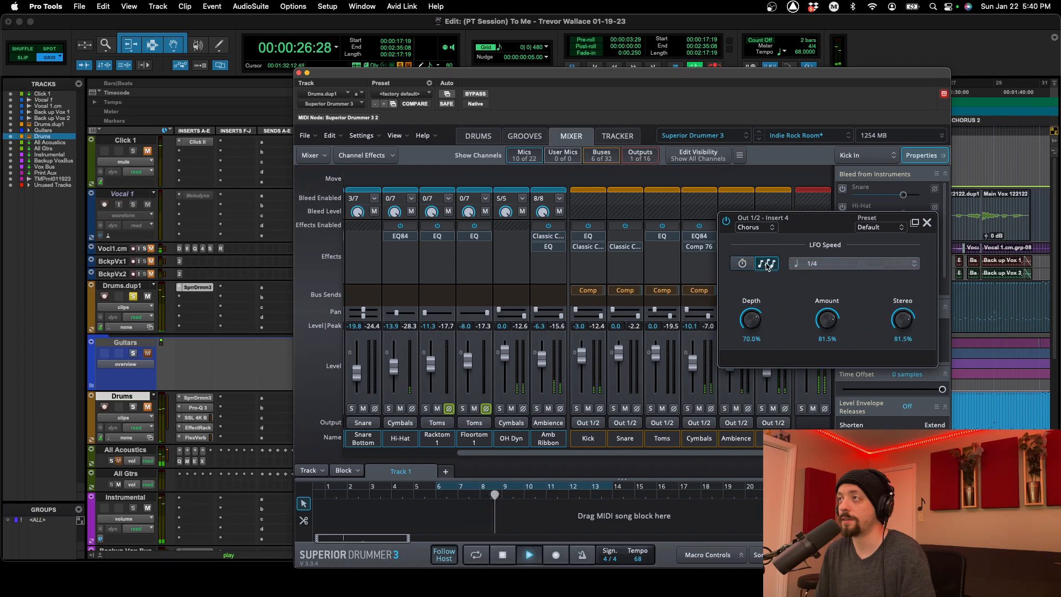
click(848, 263)
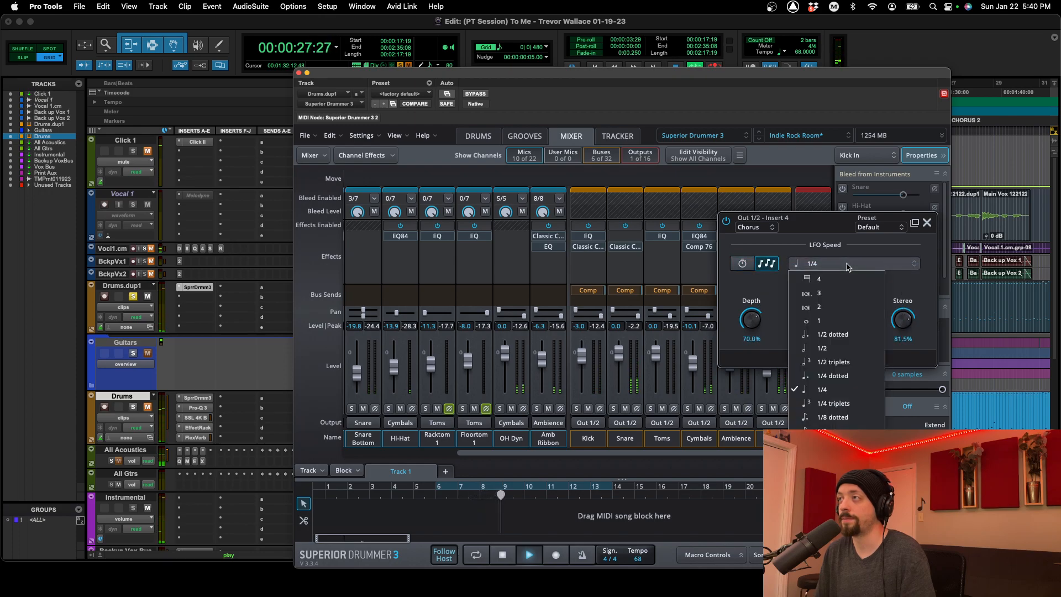
click(831, 431)
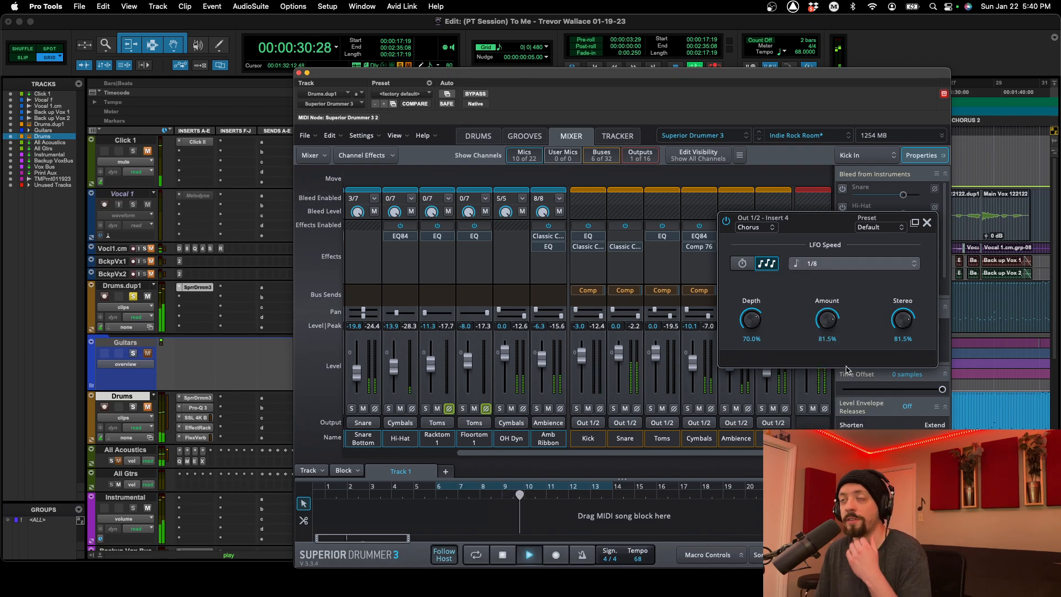
click(851, 264)
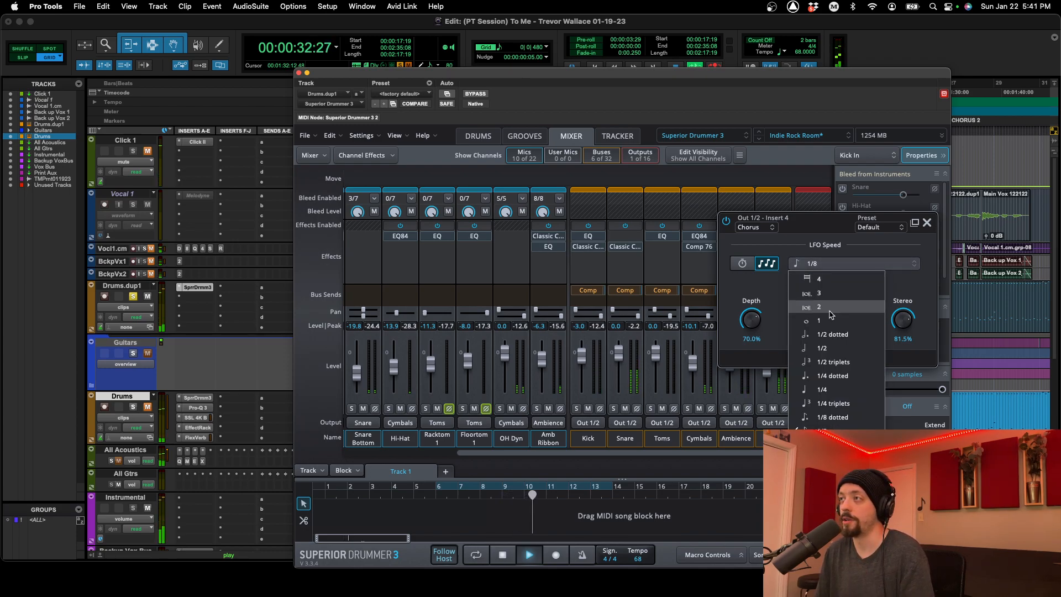
click(826, 348)
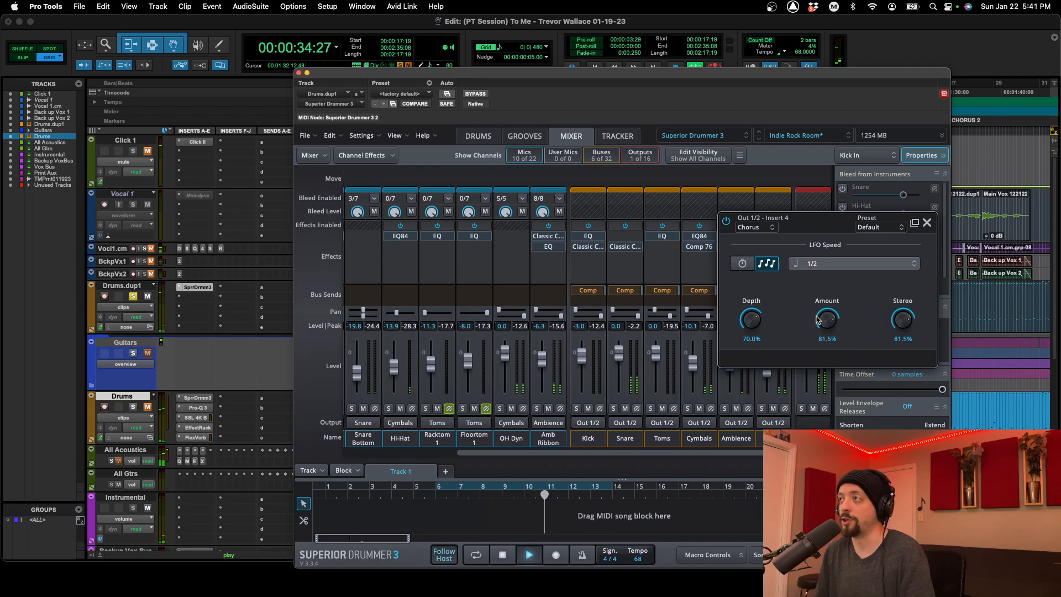
drag(823, 326, 820, 332)
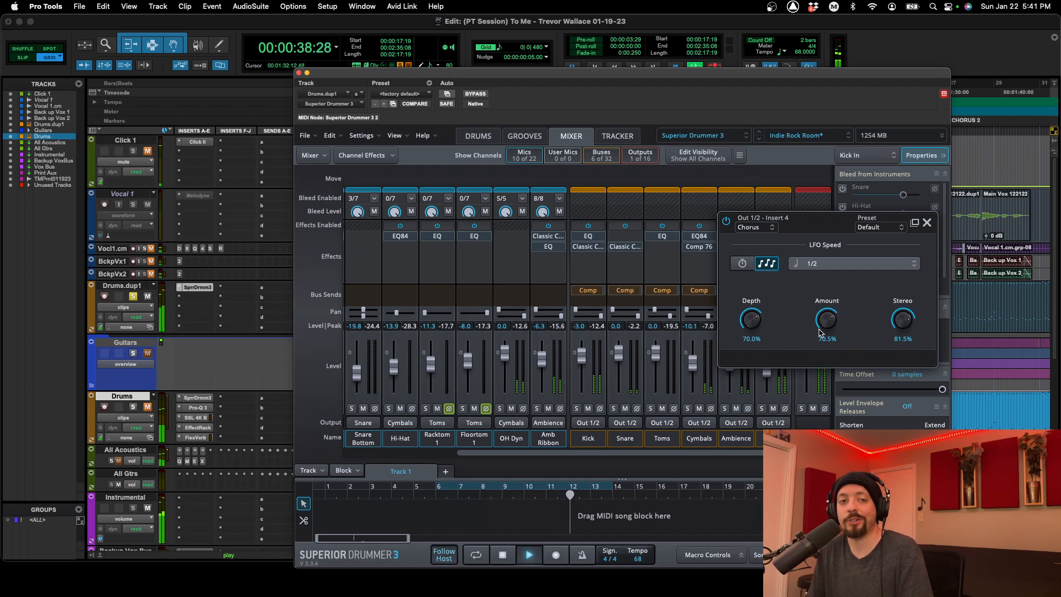
Compare the sound with the Chorus bypassed and active, view its preset options, and close the effect window
click(726, 222)
click(727, 222)
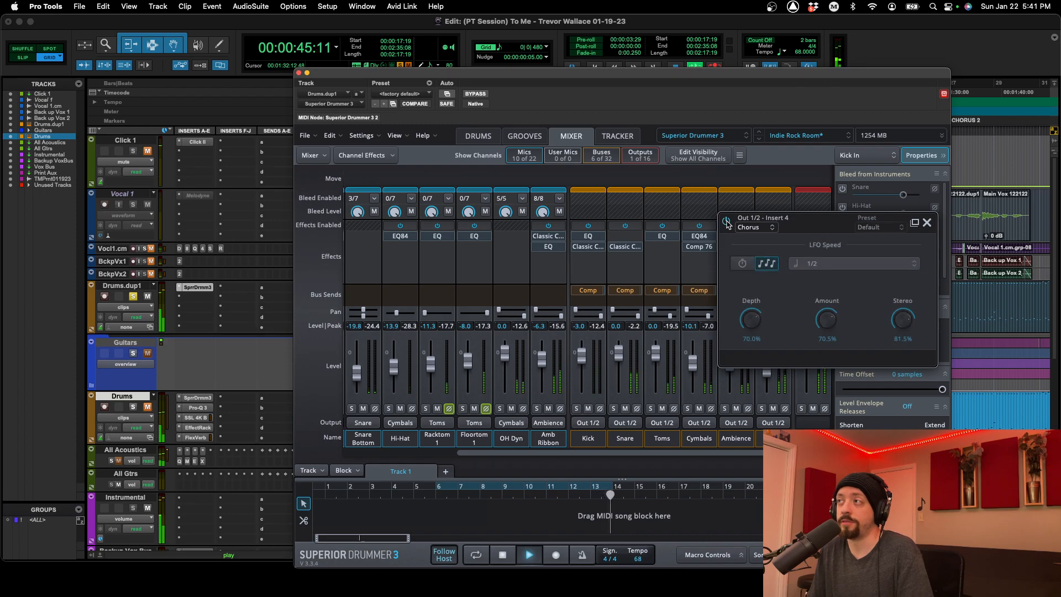
click(879, 228)
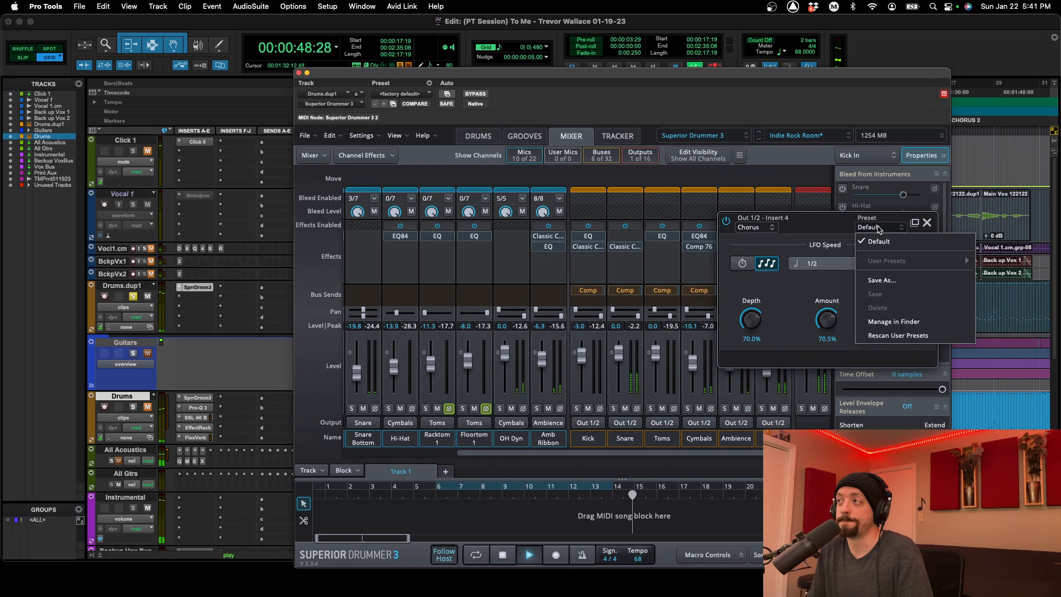
click(771, 231)
click(756, 231)
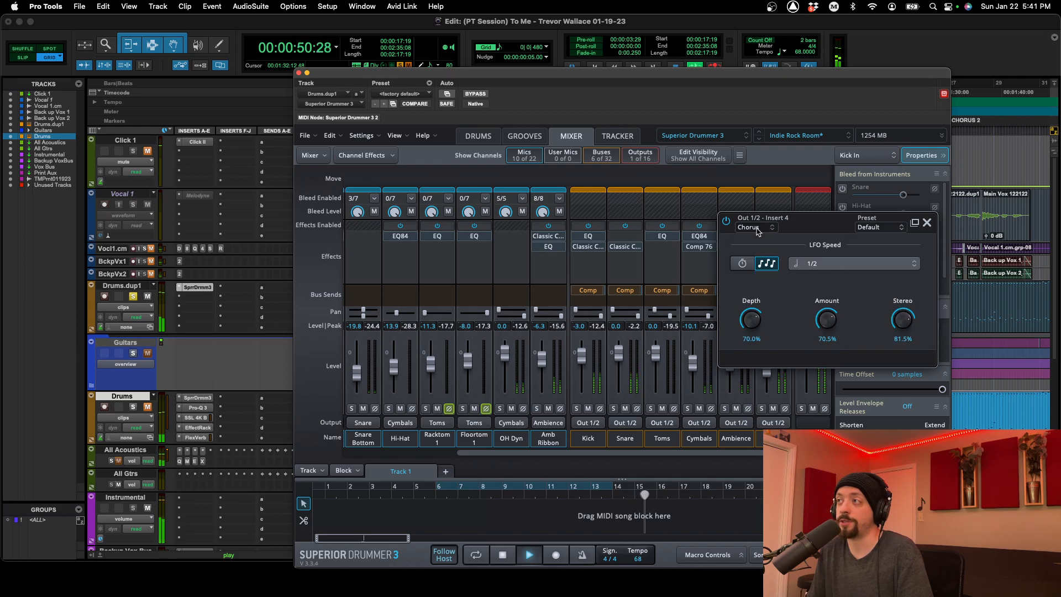
click(873, 227)
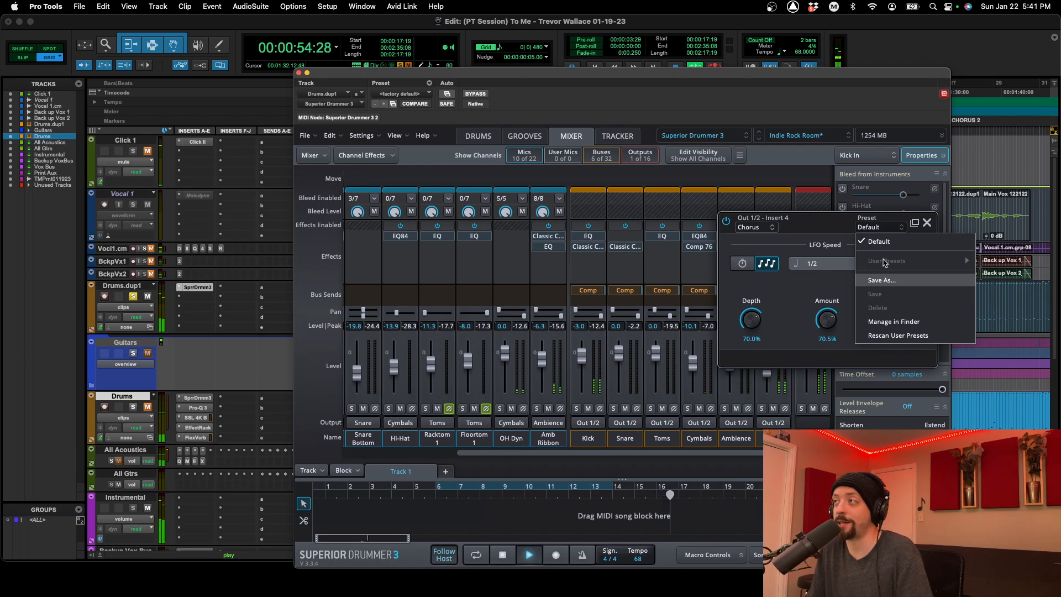
click(818, 239)
click(927, 224)
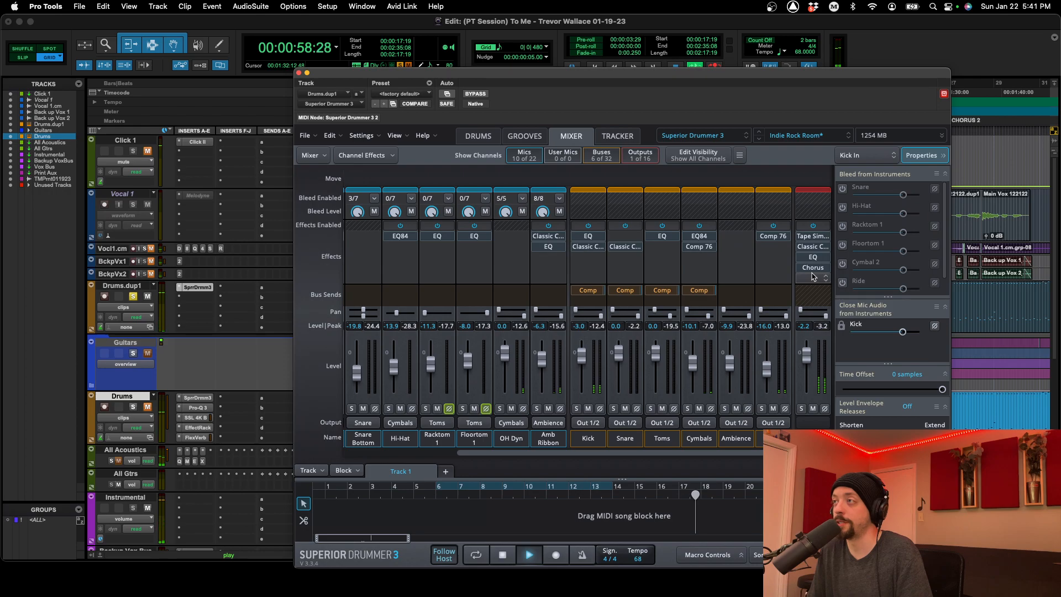
Stop playback and bypass the Chorus insert on the Out 1/2 channel, checking its state in the effect window
key(space)
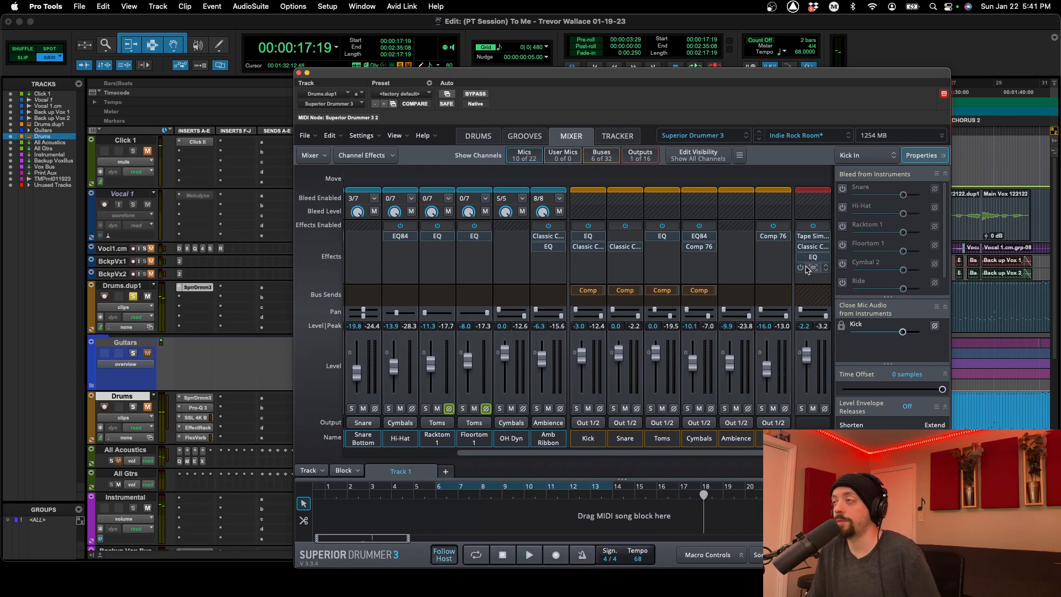
click(813, 268)
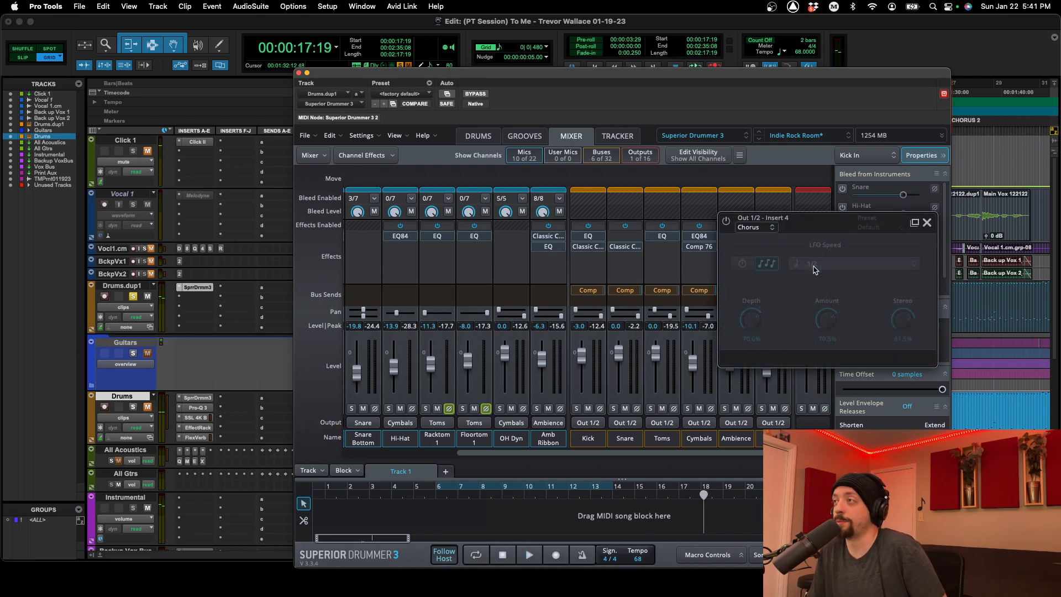
click(926, 224)
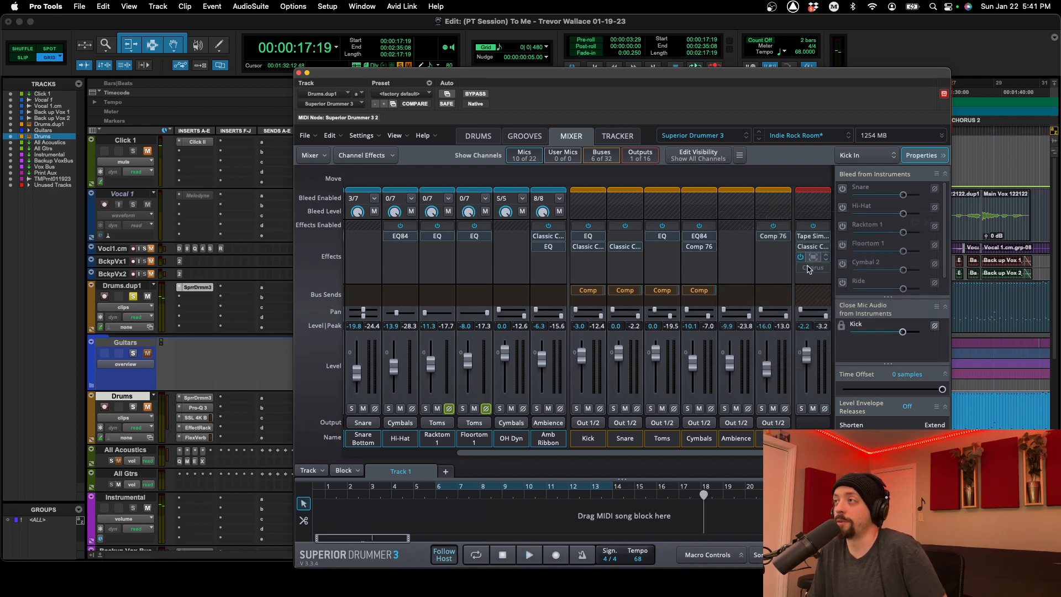
View the EQ on the Toms bus and insert a Comp 76 compressor on the Ambience bus
click(662, 236)
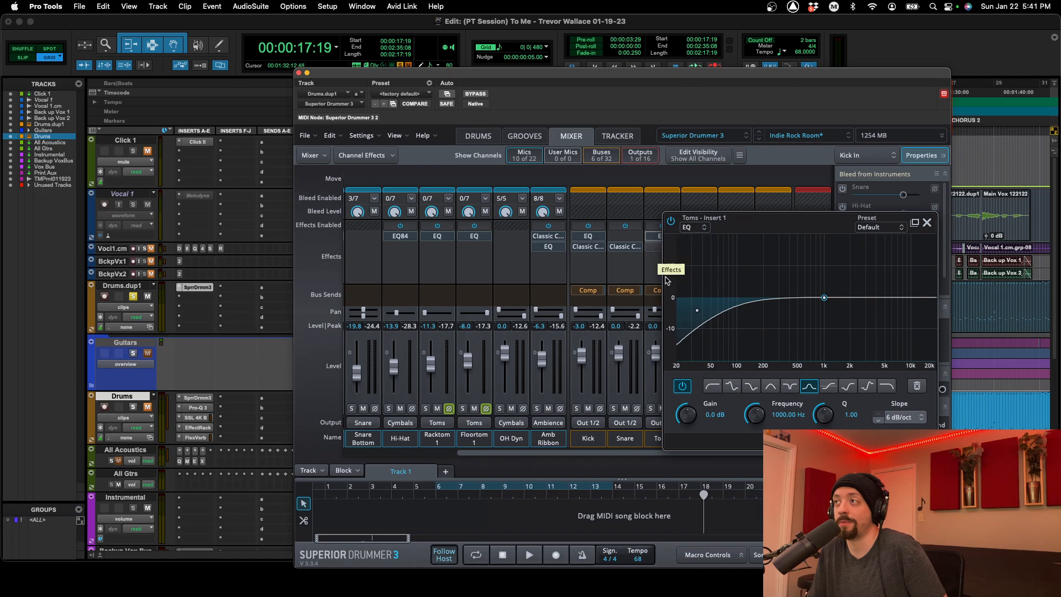
click(926, 224)
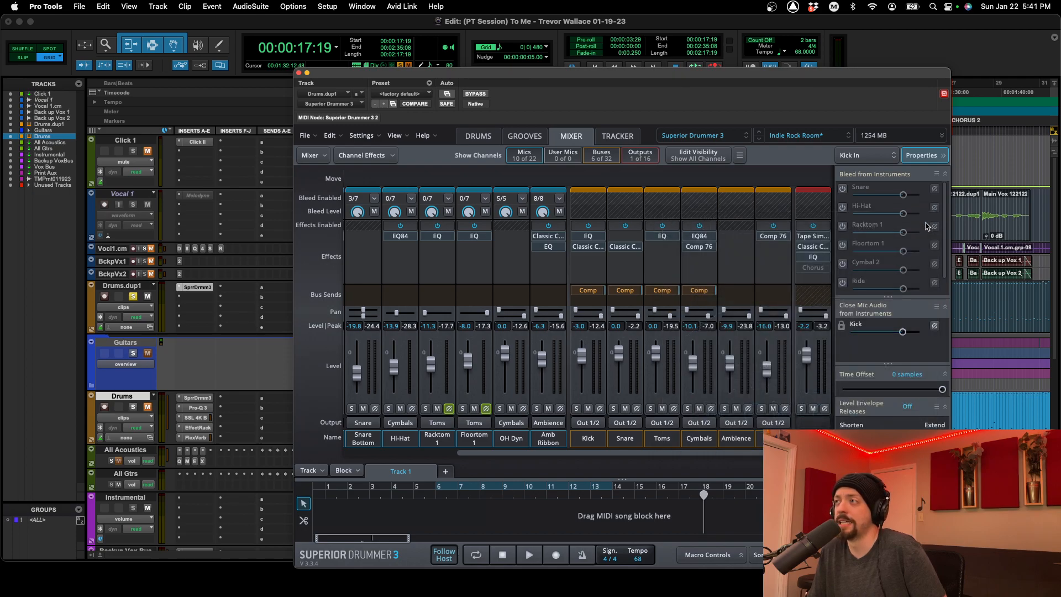
click(734, 239)
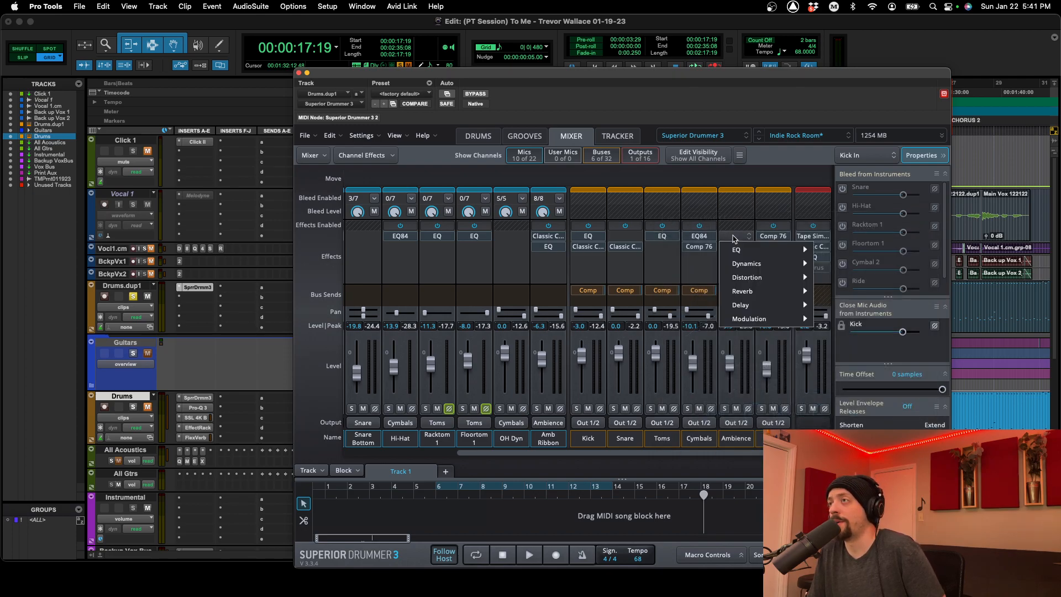
mouse_move(745, 264)
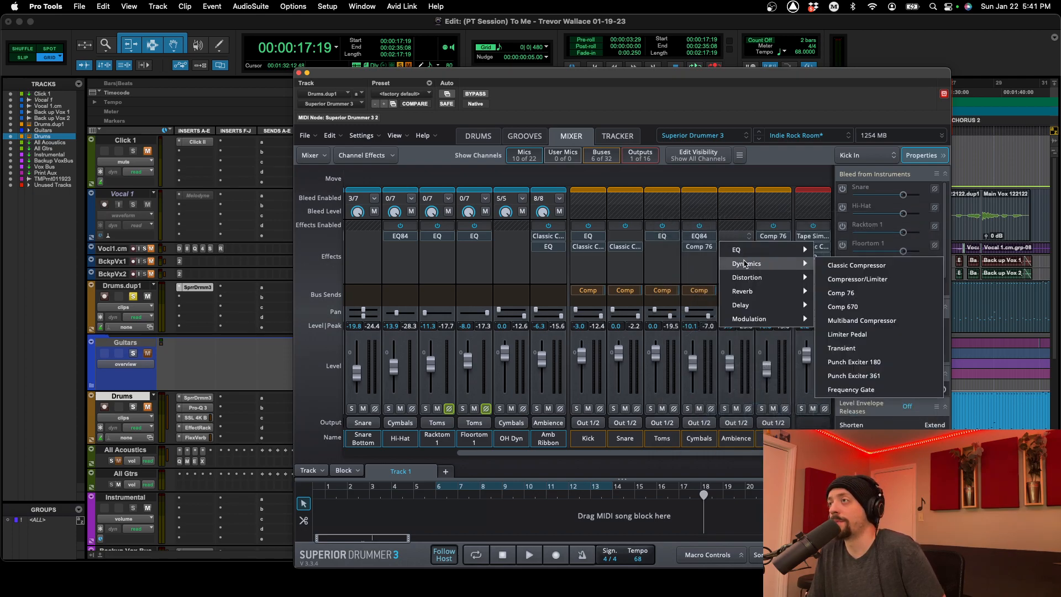
click(840, 293)
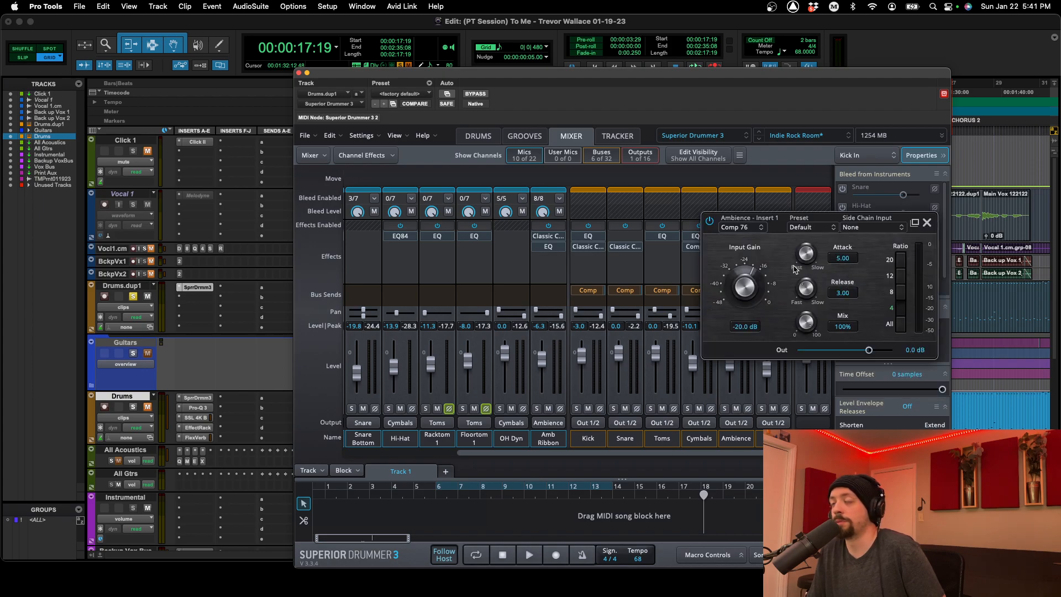
click(928, 224)
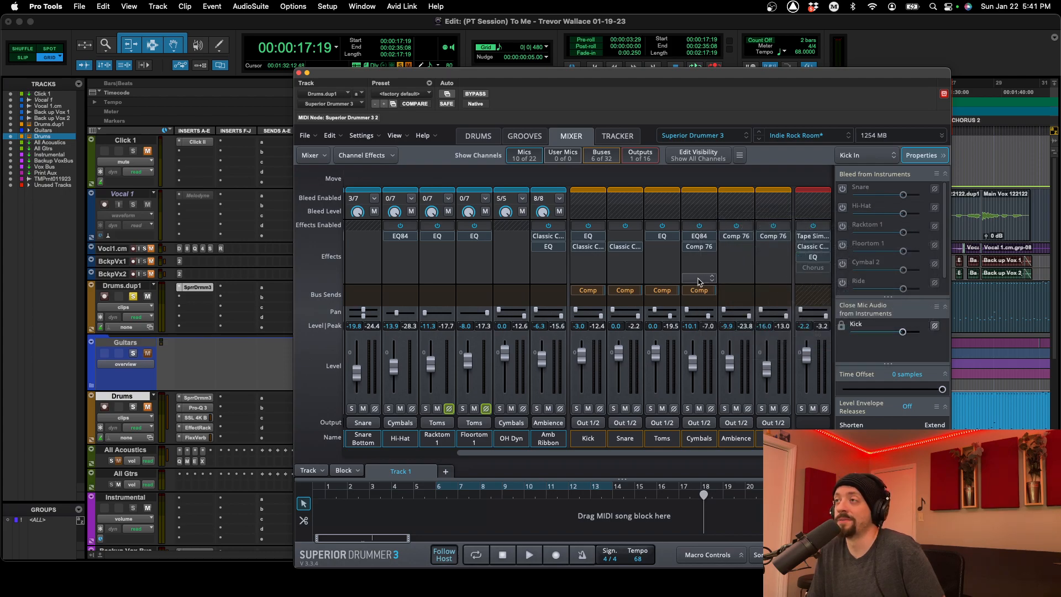
Review the bus send destinations available to the Ambience bus and the OH Dyn channel
click(730, 293)
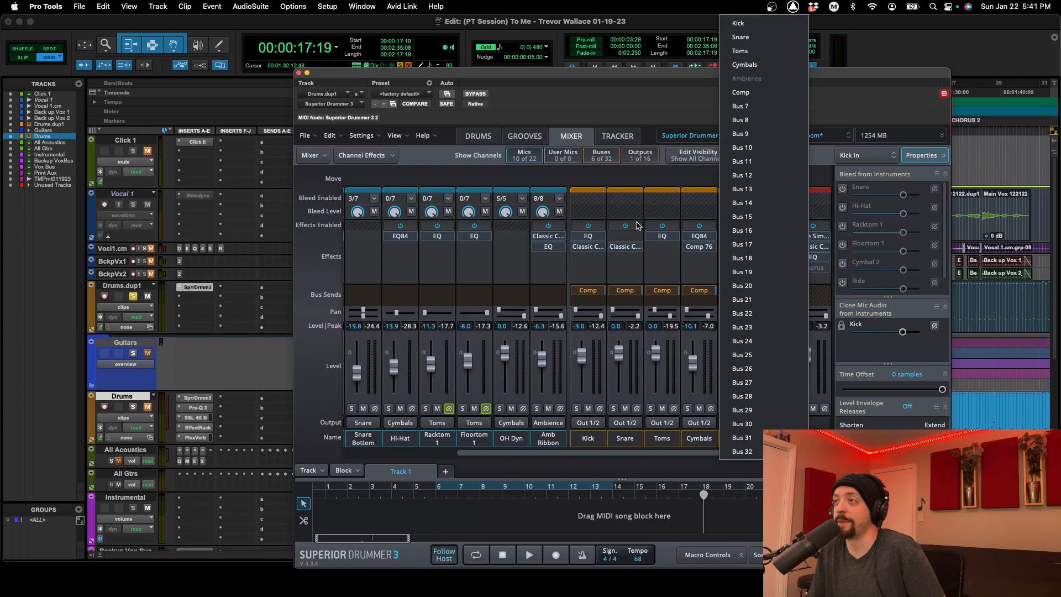
click(604, 273)
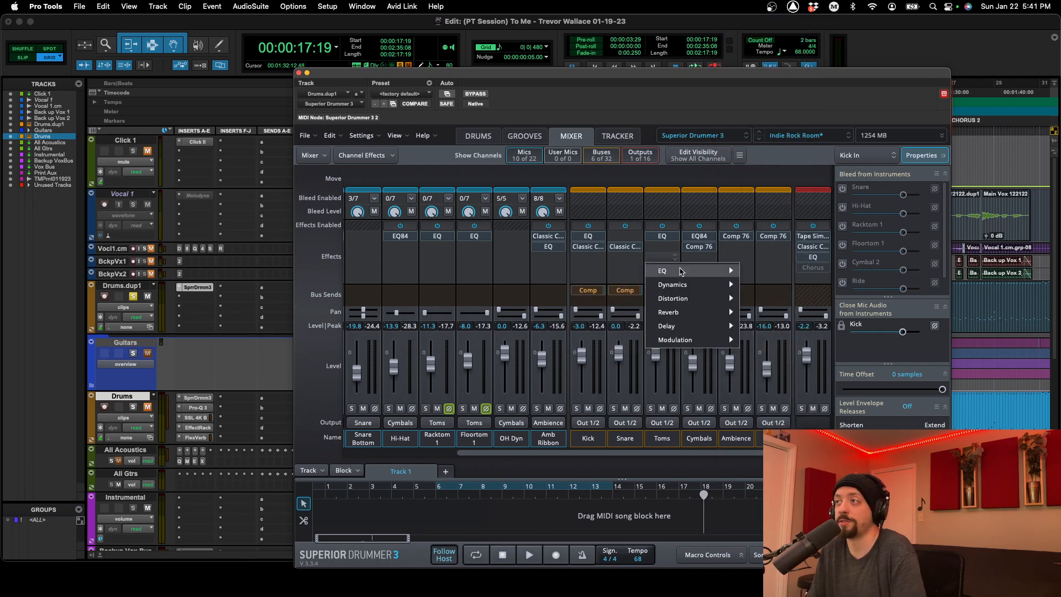
click(523, 297)
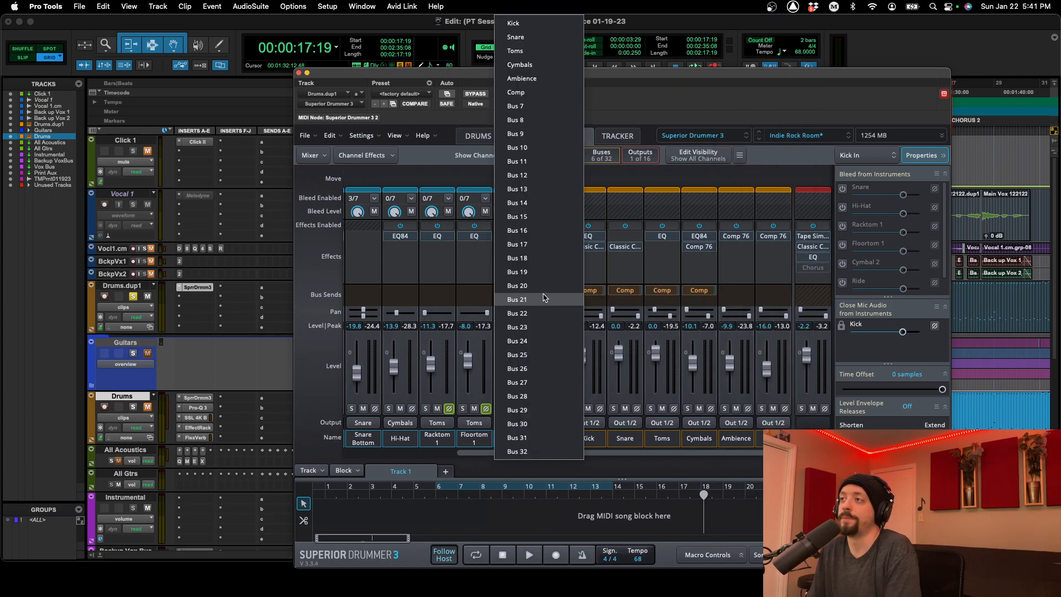
click(659, 336)
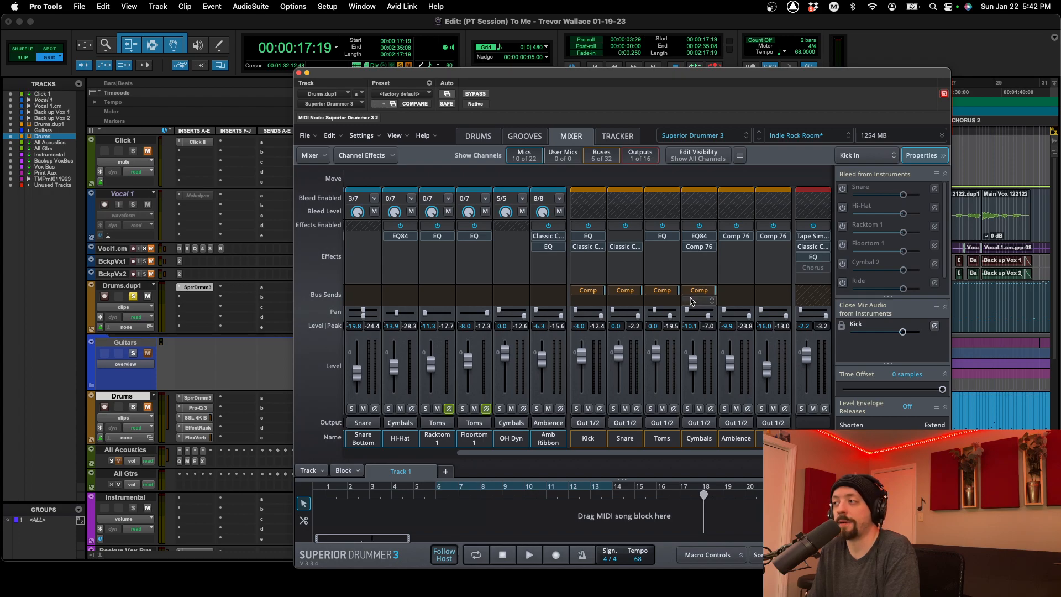
Move the plug-in window aside, select the Drums-02 clip on the Drums.dup1 track, and bring the window back
drag(556, 76, 912, 177)
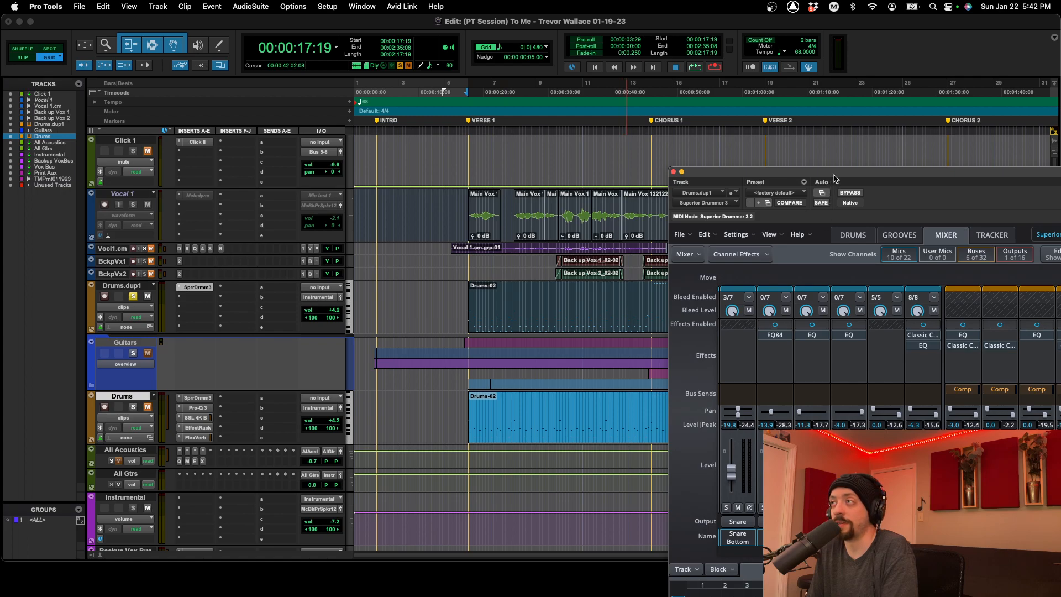
drag(834, 179, 997, 269)
click(536, 322)
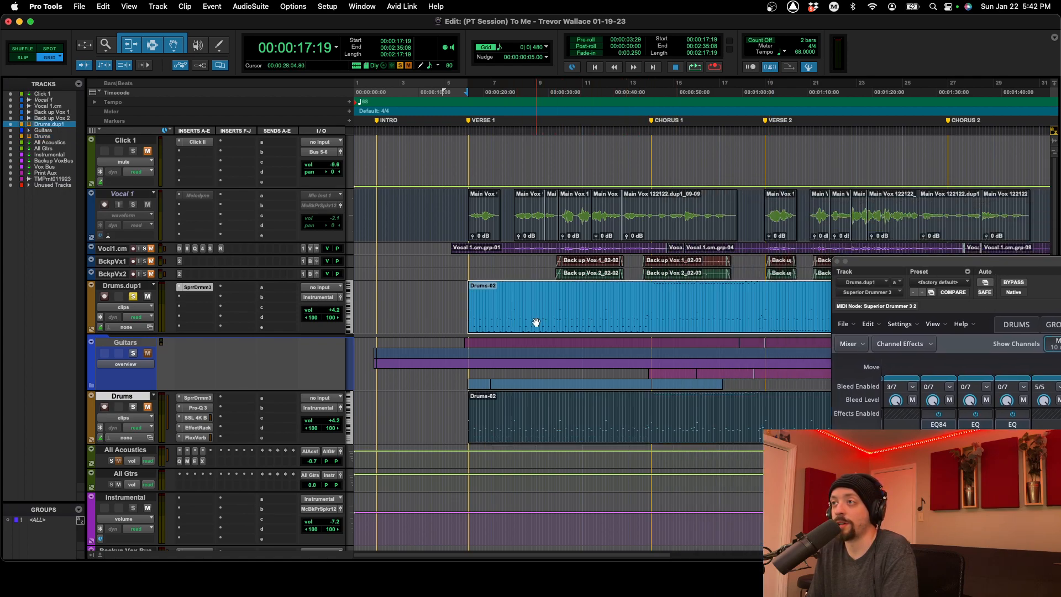
drag(856, 266, 330, 71)
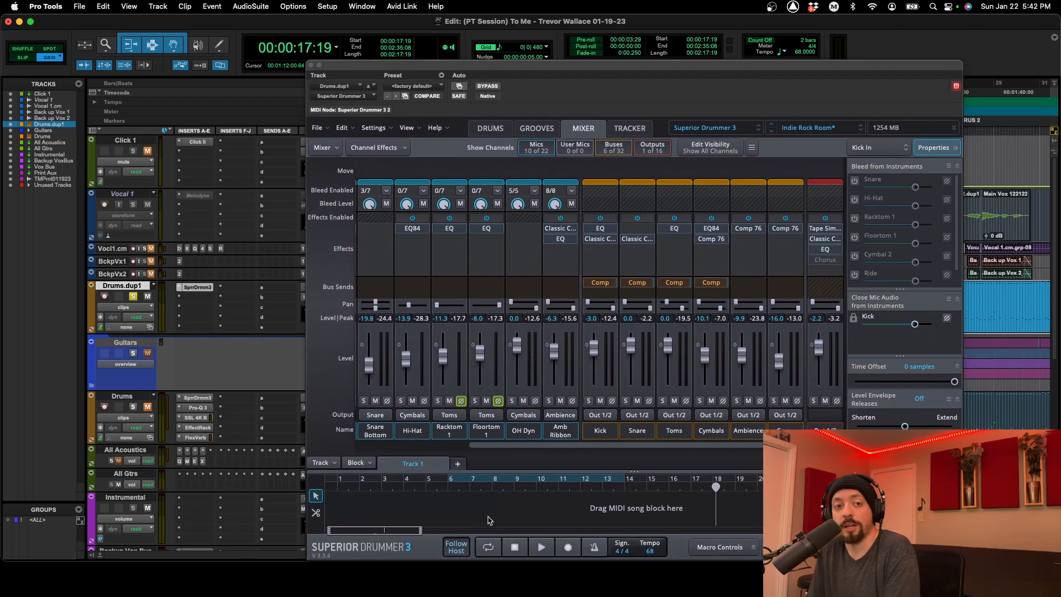